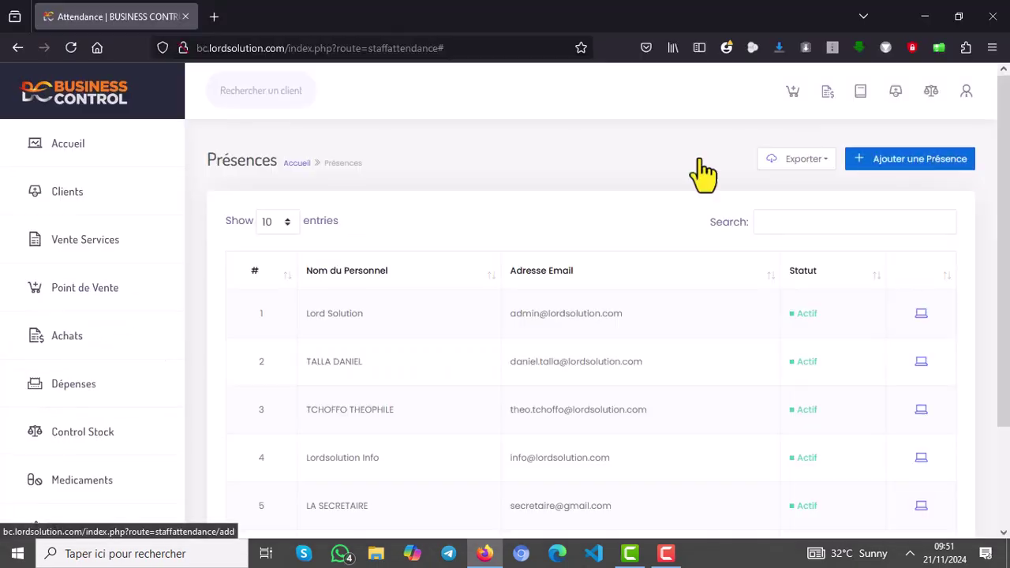
Set the date of the new attendance entry to 21/11/2024.
click(354, 410)
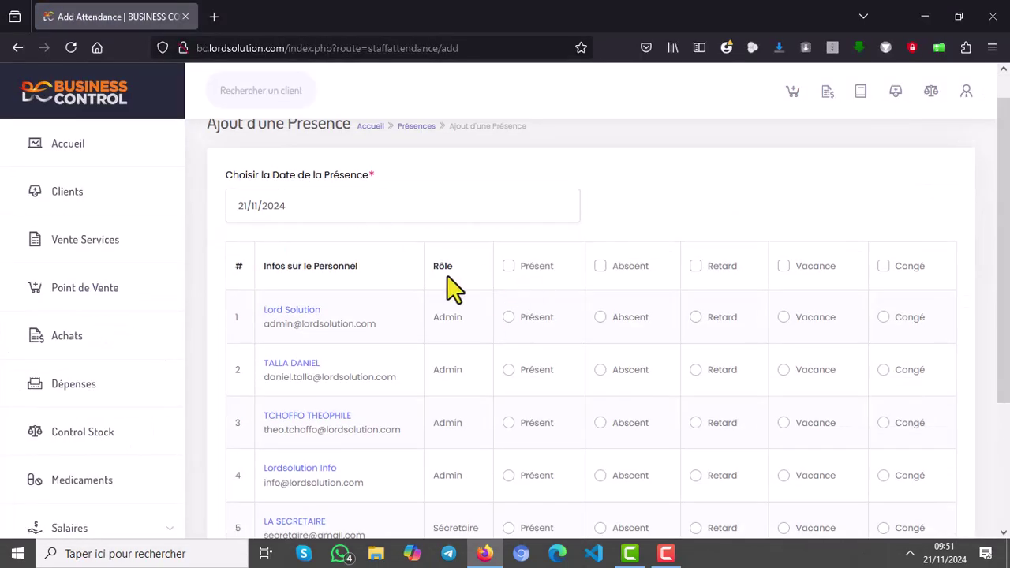
scroll(231, 431, down, 5)
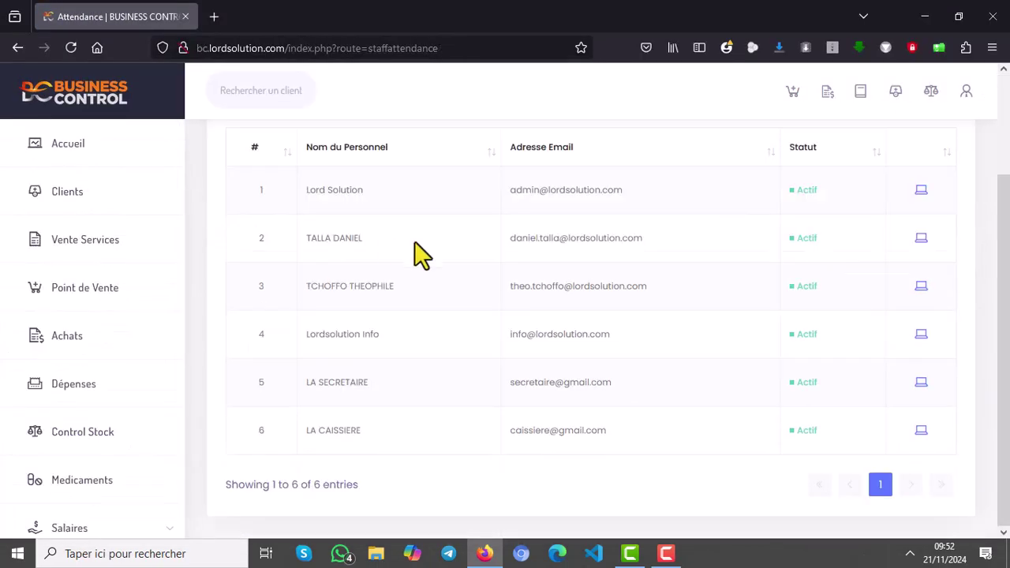
View the November 2024 attendance details of the second staff member in the attendance list.
click(920, 255)
scroll(293, 331, up, 1)
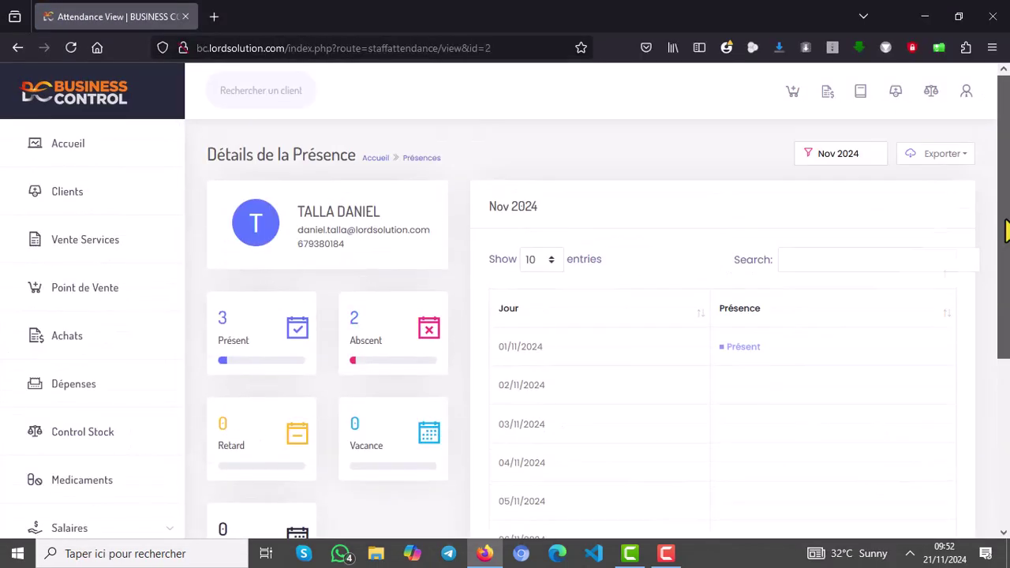
key(Up)
scroll(726, 434, up, 2)
scroll(45, 203, down, 3)
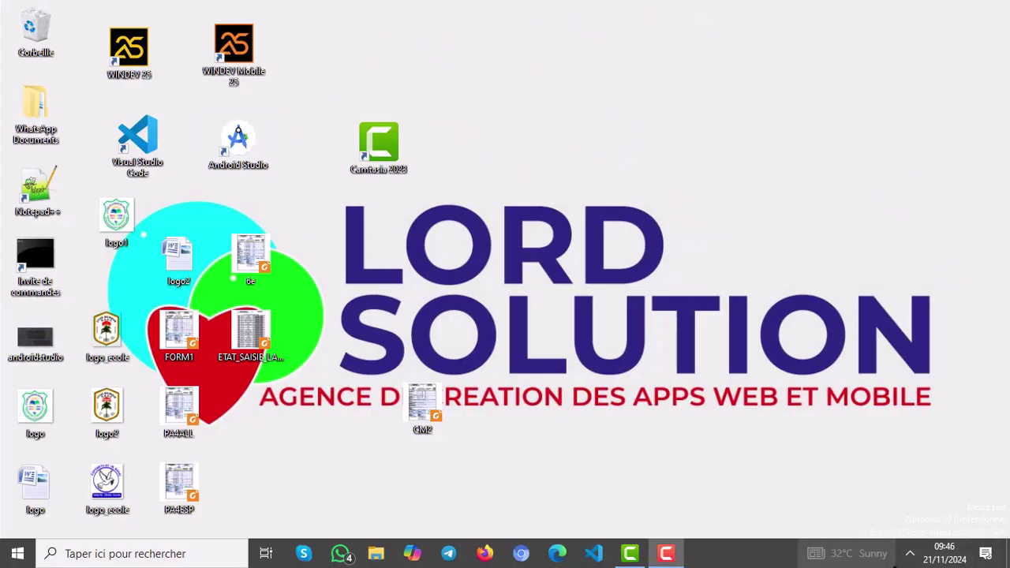
Switch to Firefox and load the site bc.lordsolution.com.
click(909, 553)
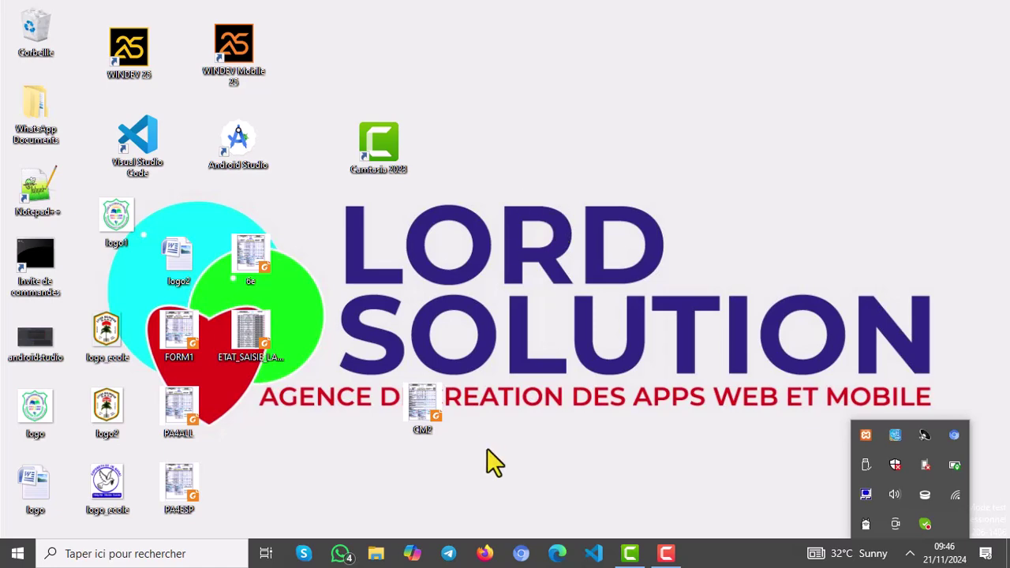
click(484, 554)
click(285, 48)
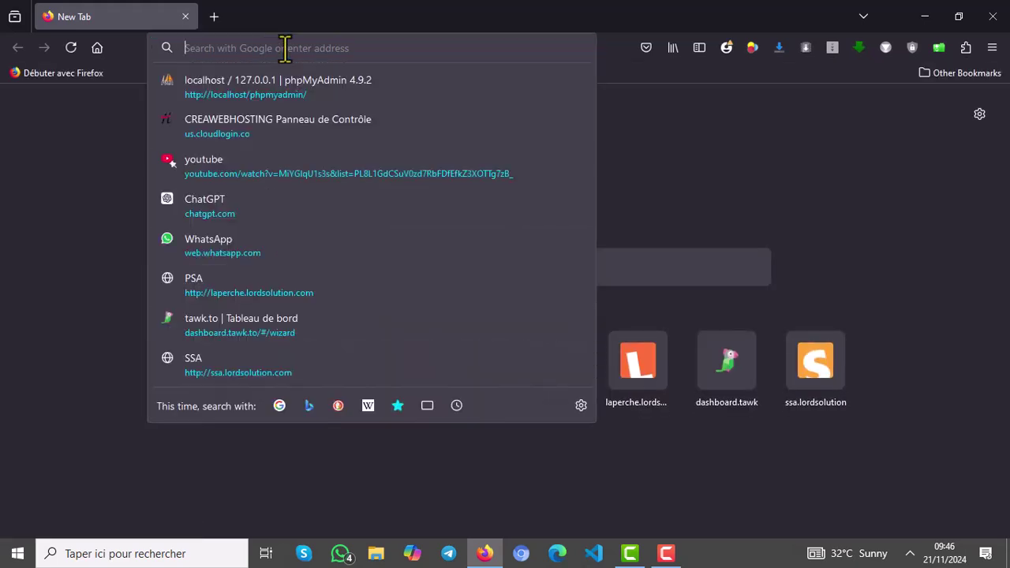
text(bd)
text(ce.lordsolution.com/)
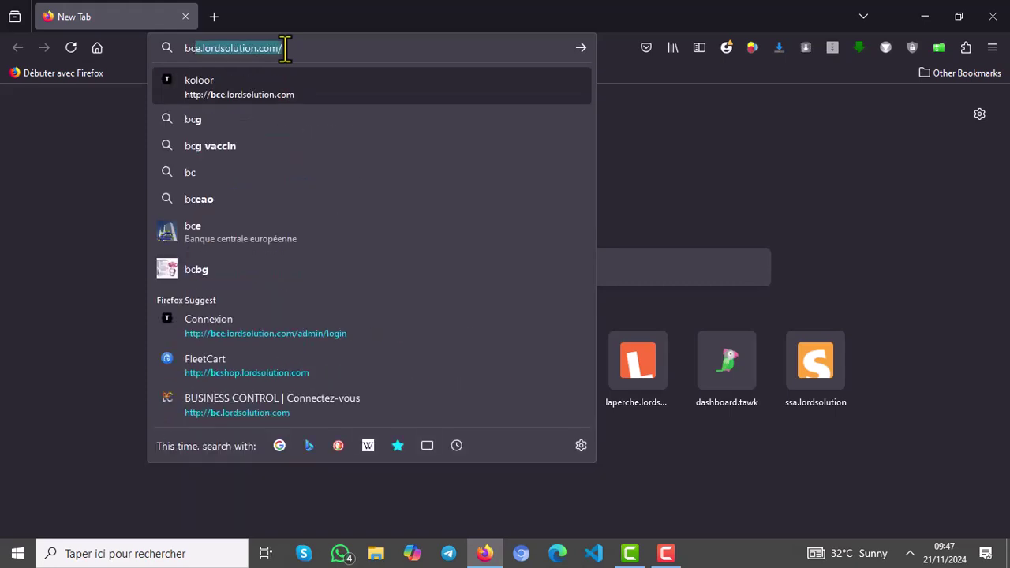
click(197, 48)
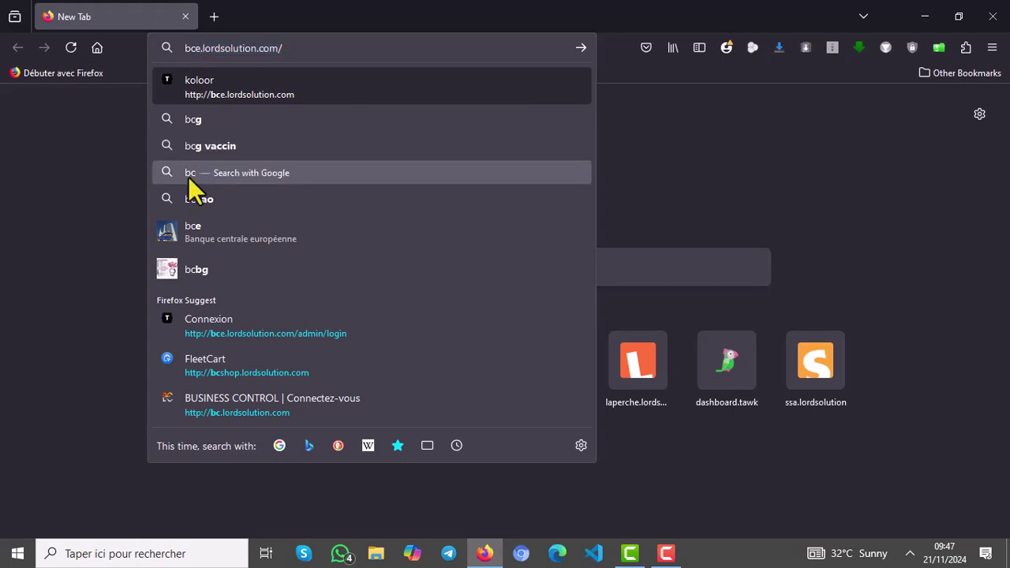
key(BackSpace)
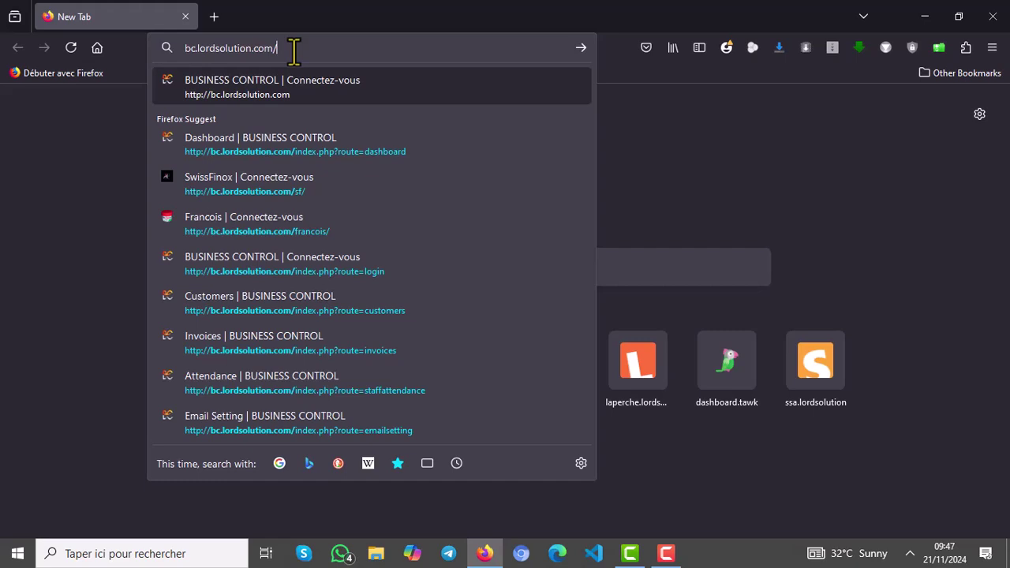
key(Return)
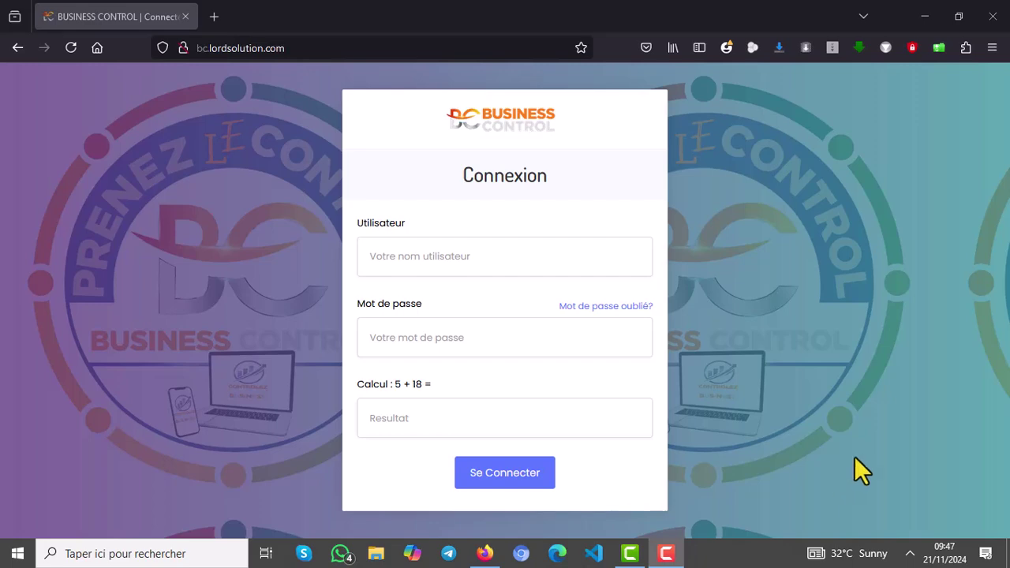
Log in with username lordsolution, the account password and 23 as the calculation result, declining to save the password.
click(447, 248)
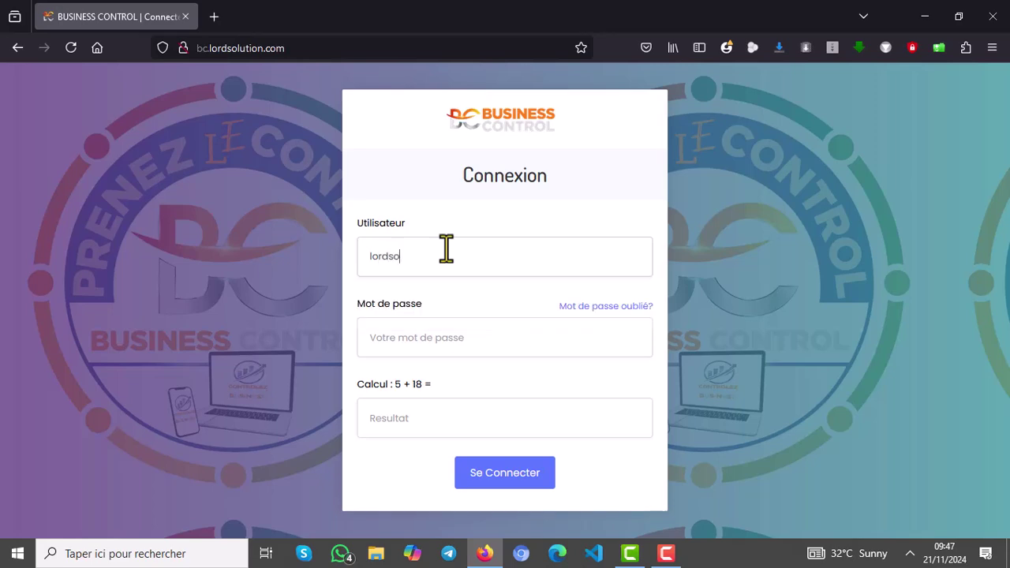
text(lordsolution)
key(Tab)
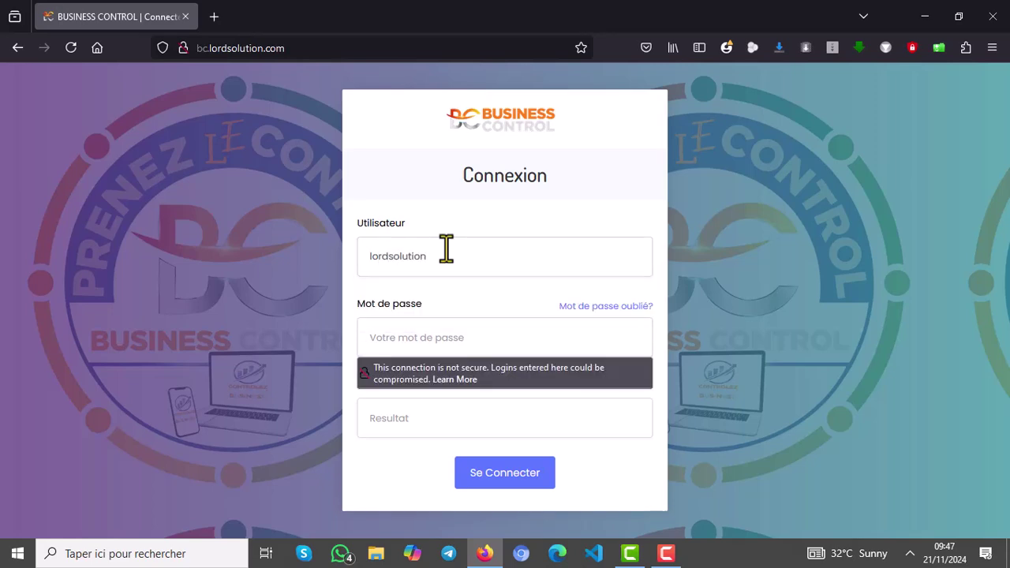
text(l)
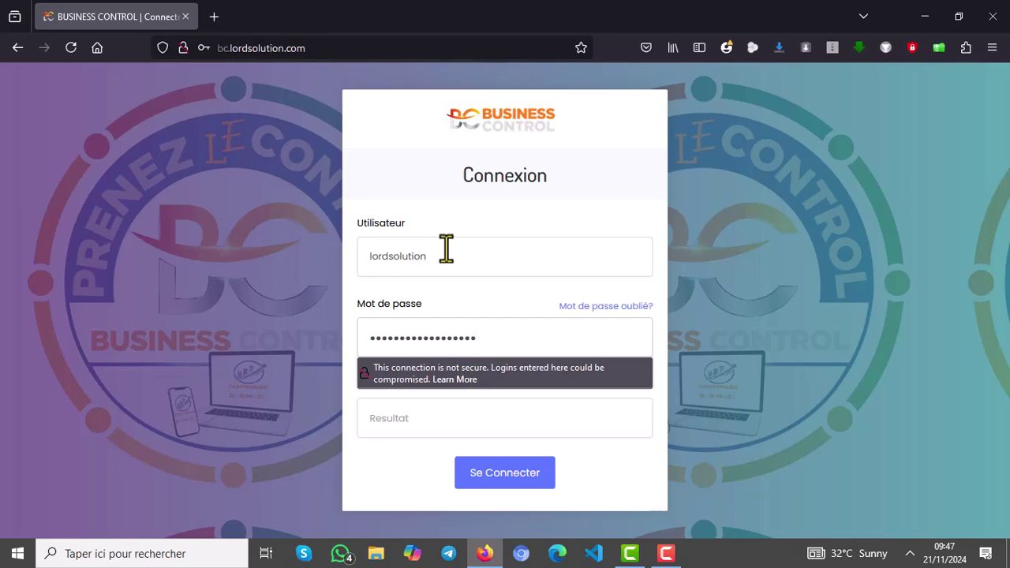
key(Tab)
key(Tab)
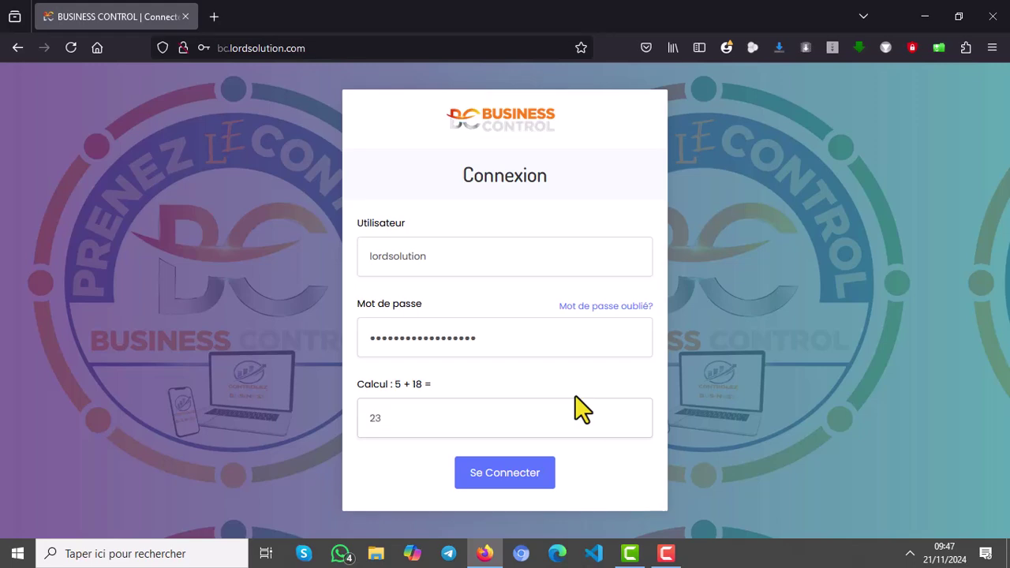
click(533, 478)
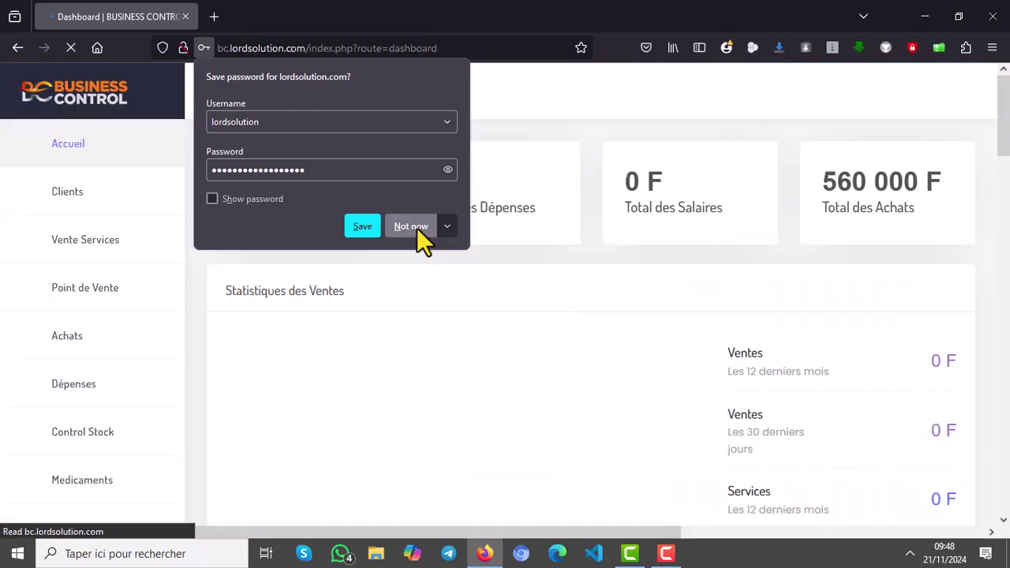
click(416, 227)
Review the dashboard statistics, and open the Liste du Personnel under Salaires to examine the registered staff.
mouse_move(1005, 106)
mouse_down()
mouse_move(1003, 255)
mouse_move(998, 101)
mouse_up()
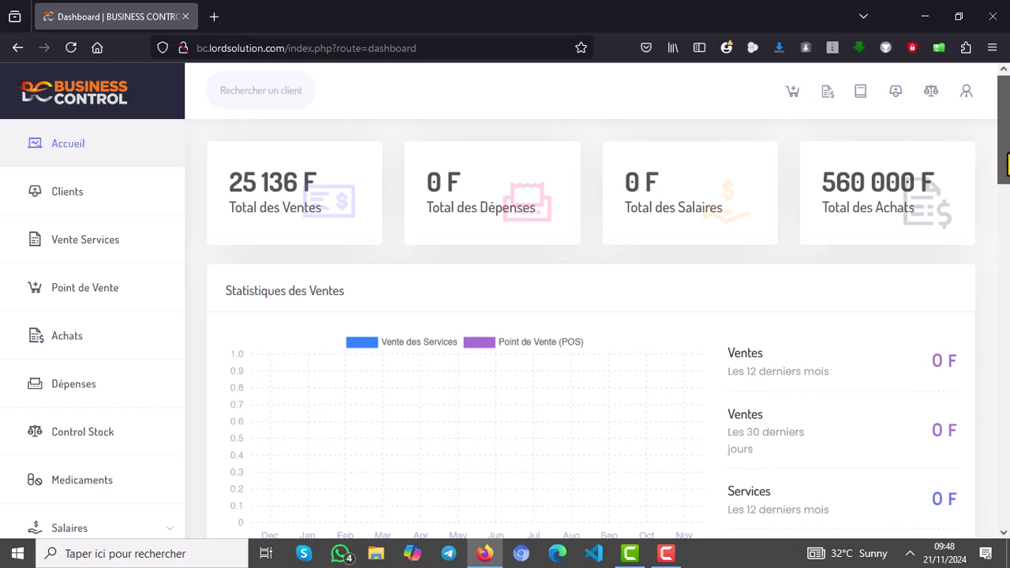
click(1003, 272)
drag(1003, 272, 1007, 307)
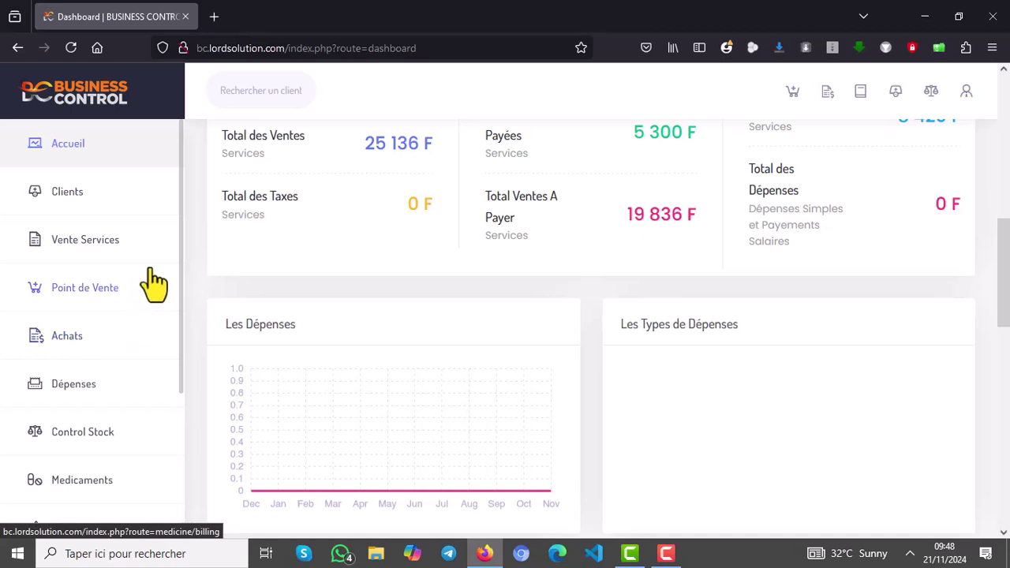
drag(179, 272, 191, 399)
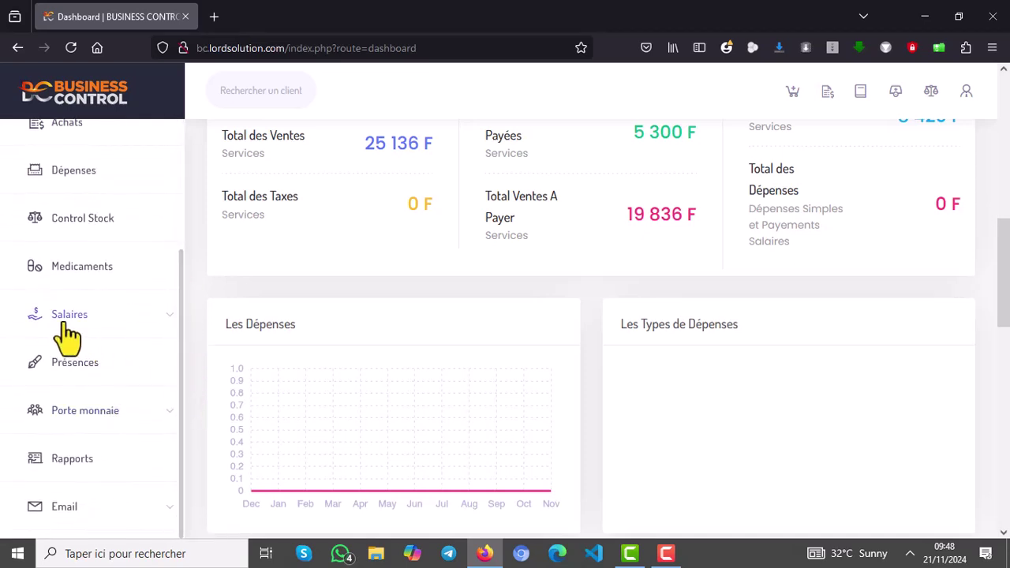
click(97, 334)
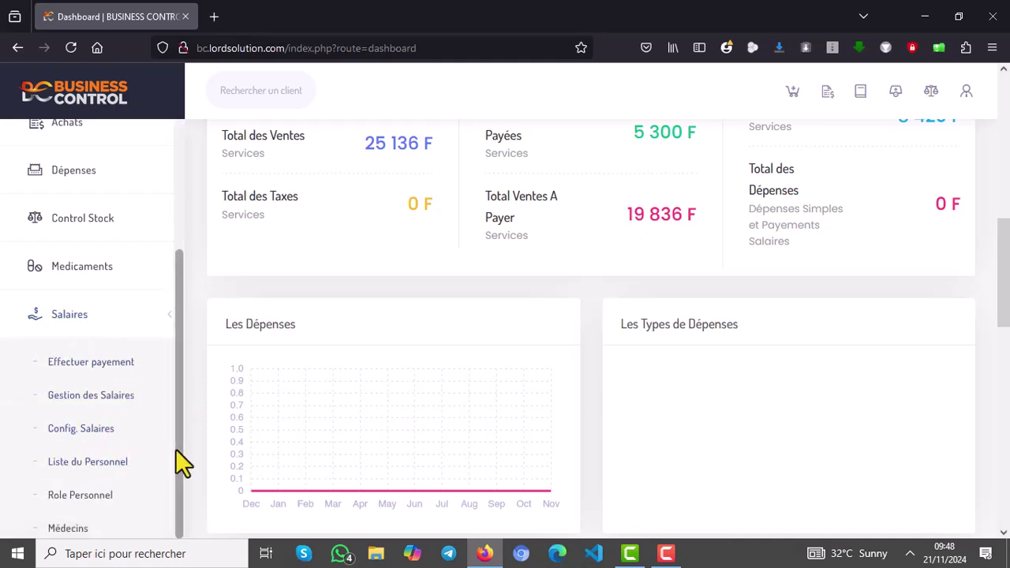
drag(176, 462, 185, 501)
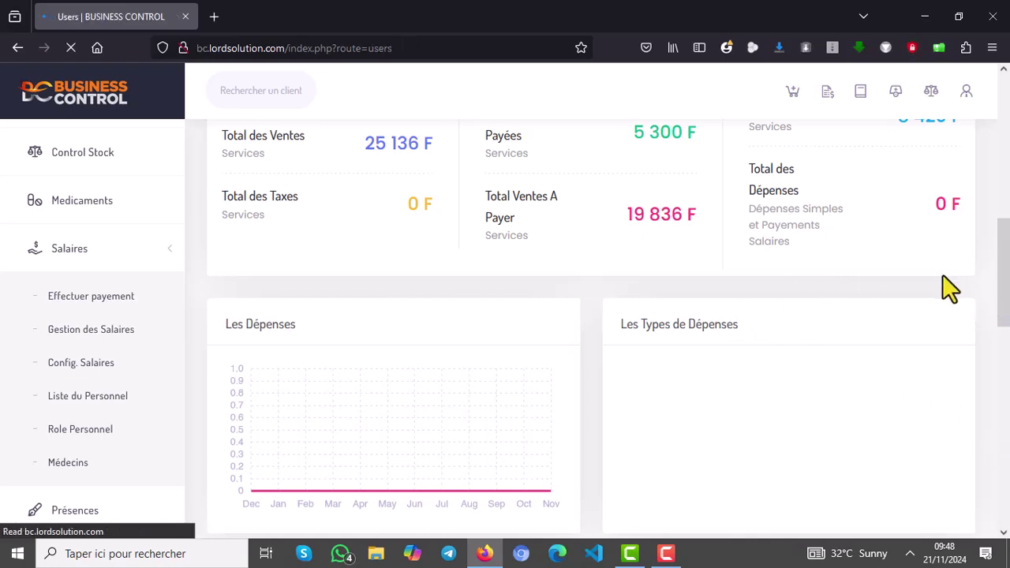
drag(1000, 210, 1007, 132)
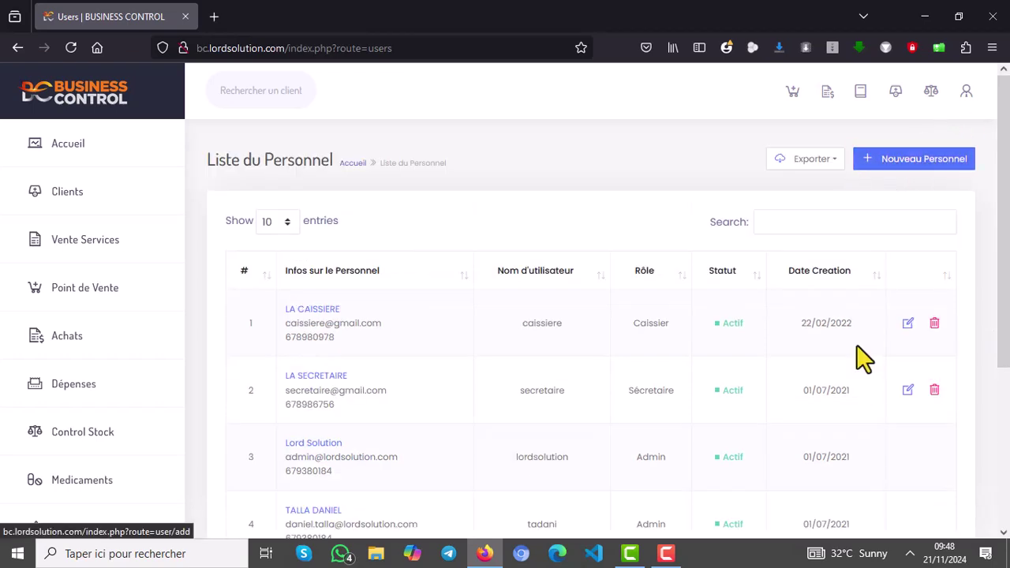
drag(1007, 170, 1007, 269)
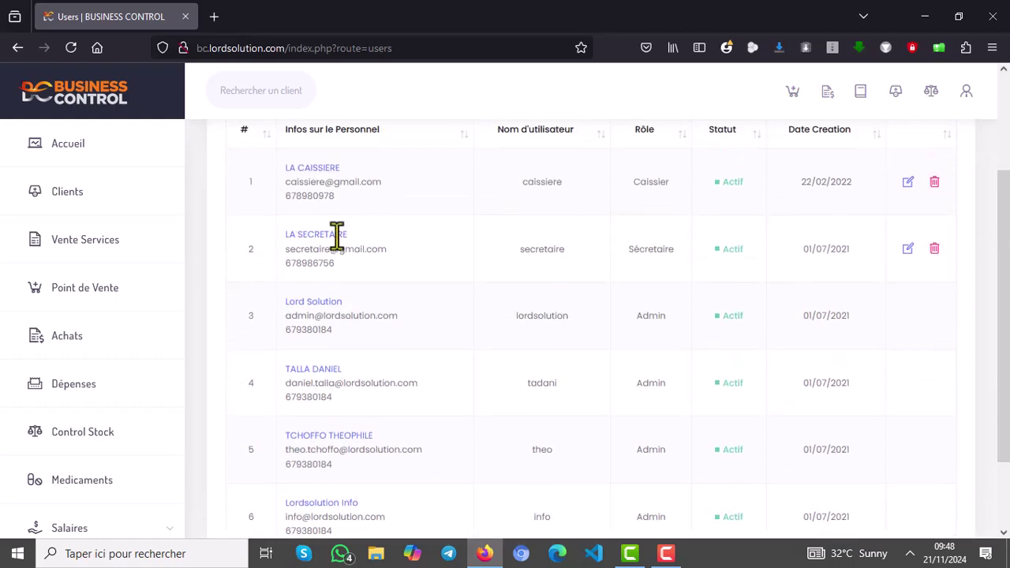
drag(1003, 262, 1007, 332)
Open the Présences page and look through its list of staff members.
drag(175, 227, 183, 410)
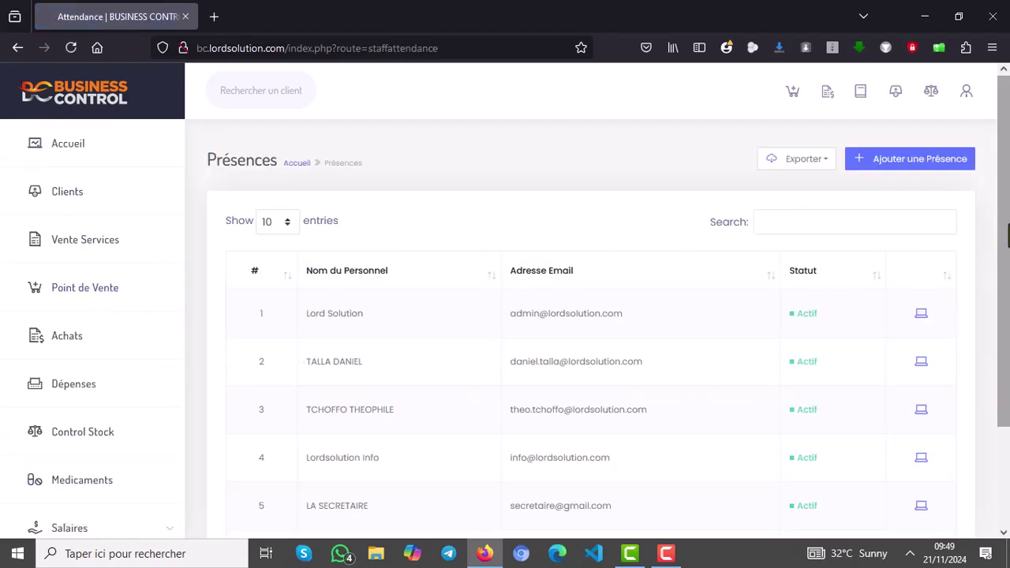
drag(1007, 235, 1008, 406)
mouse_move(1008, 291)
mouse_down()
mouse_move(1007, 213)
mouse_move(1007, 294)
mouse_up()
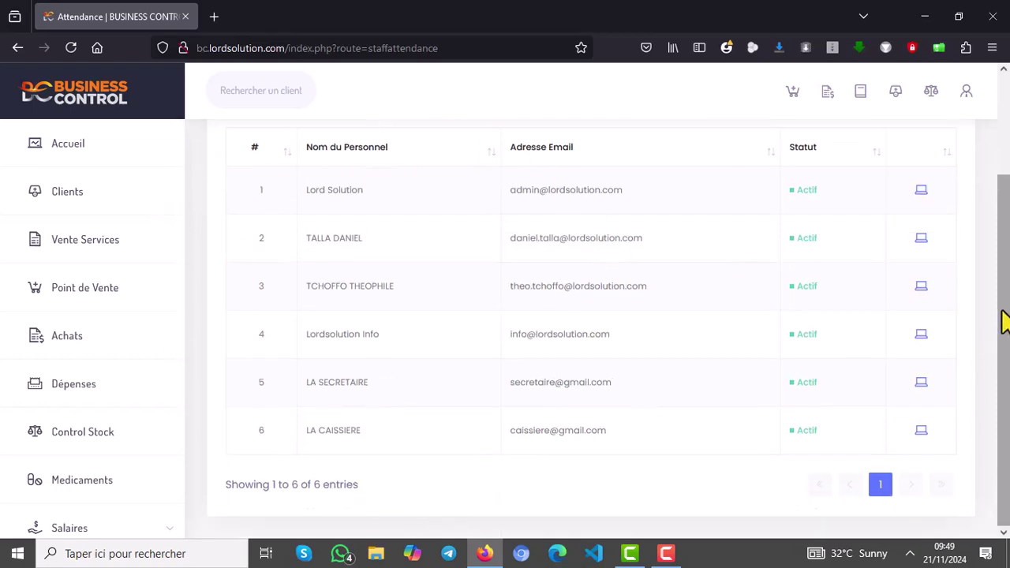
drag(1007, 324, 1008, 173)
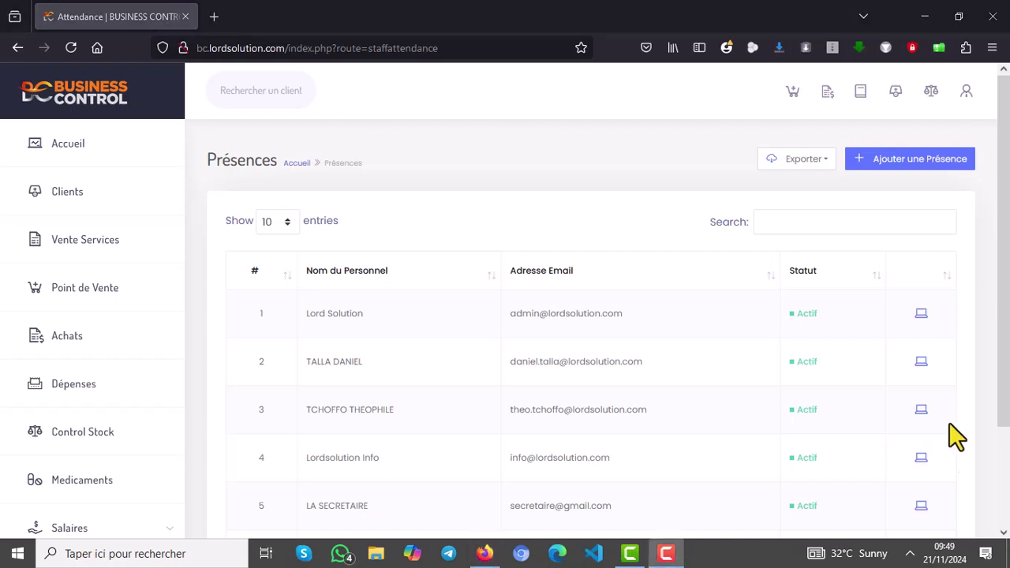
Start a new attendance entry and set its date to 21/11/2024.
click(905, 178)
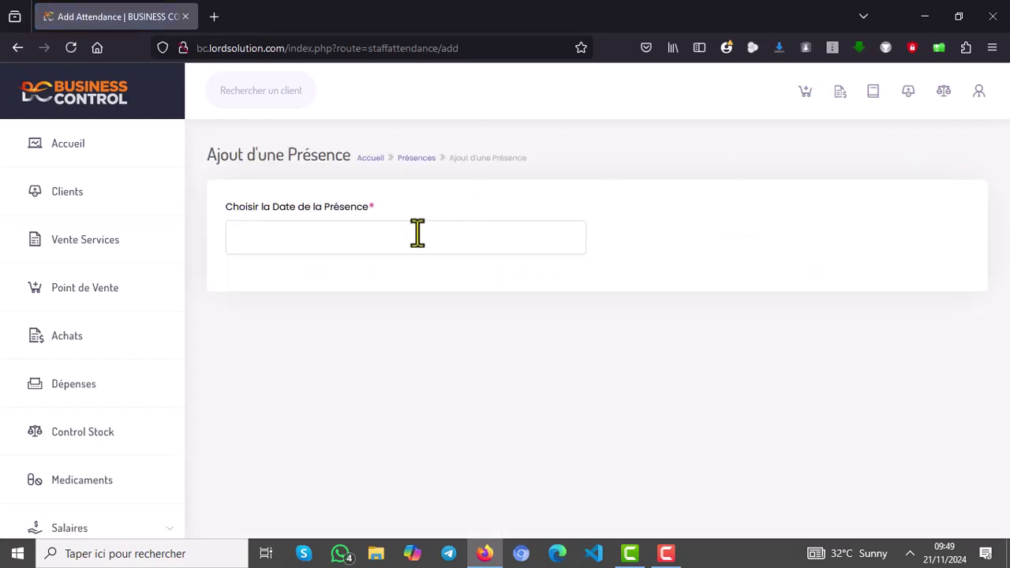
click(398, 233)
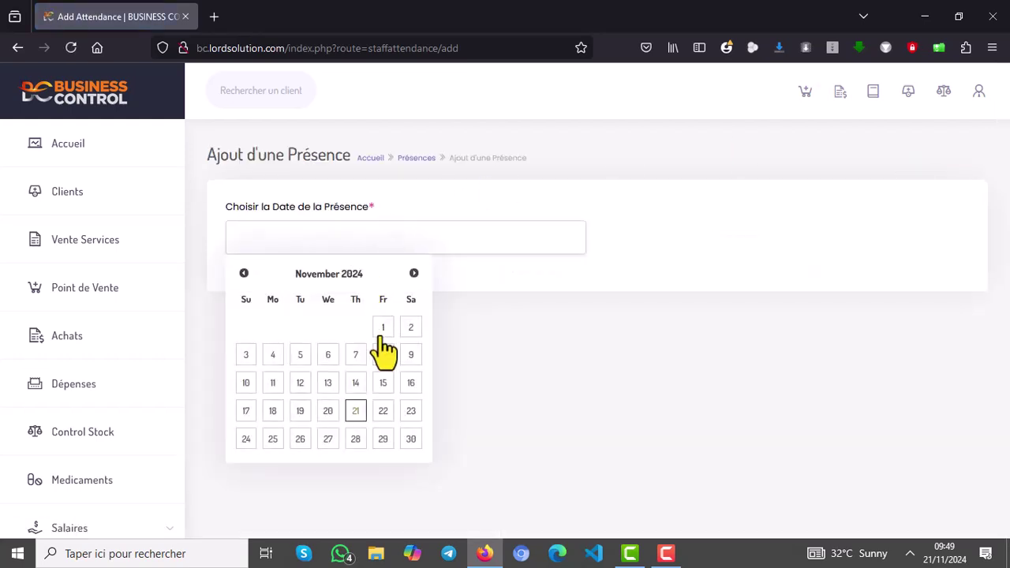
click(355, 411)
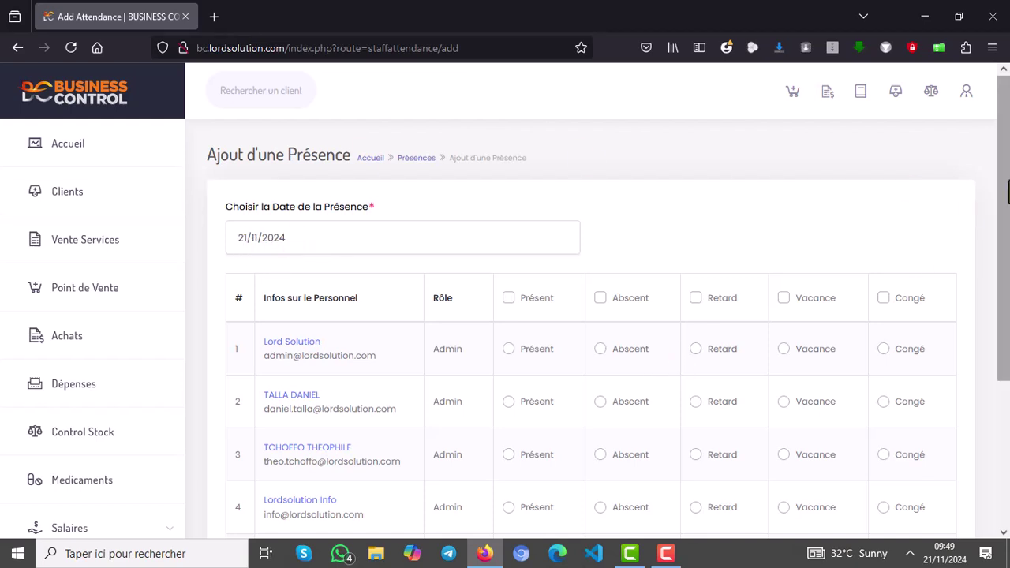
Try marking all staff as Présent, Abscent, Retard, Vacance and Congé in turn.
drag(1005, 223, 1007, 298)
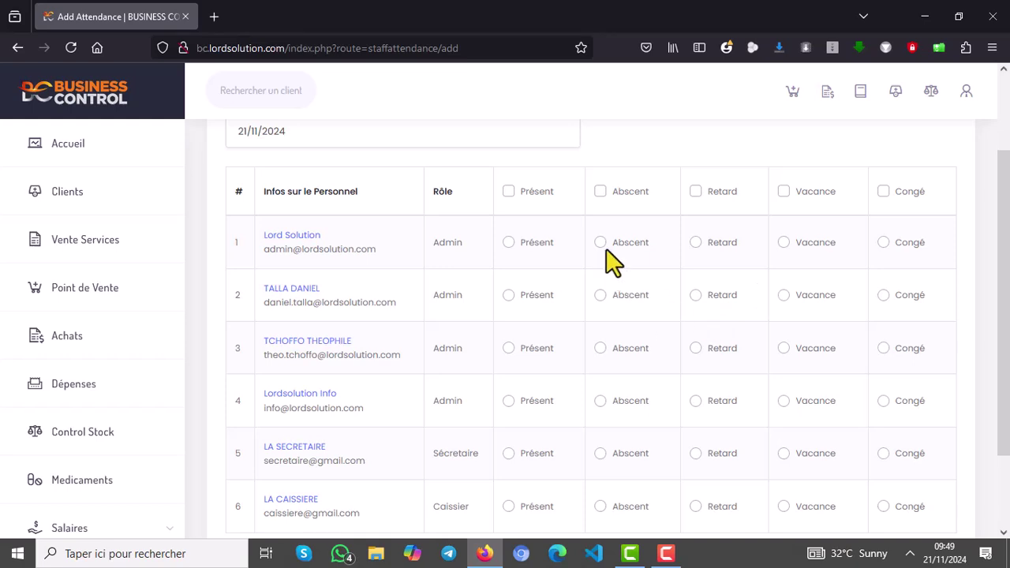
click(508, 192)
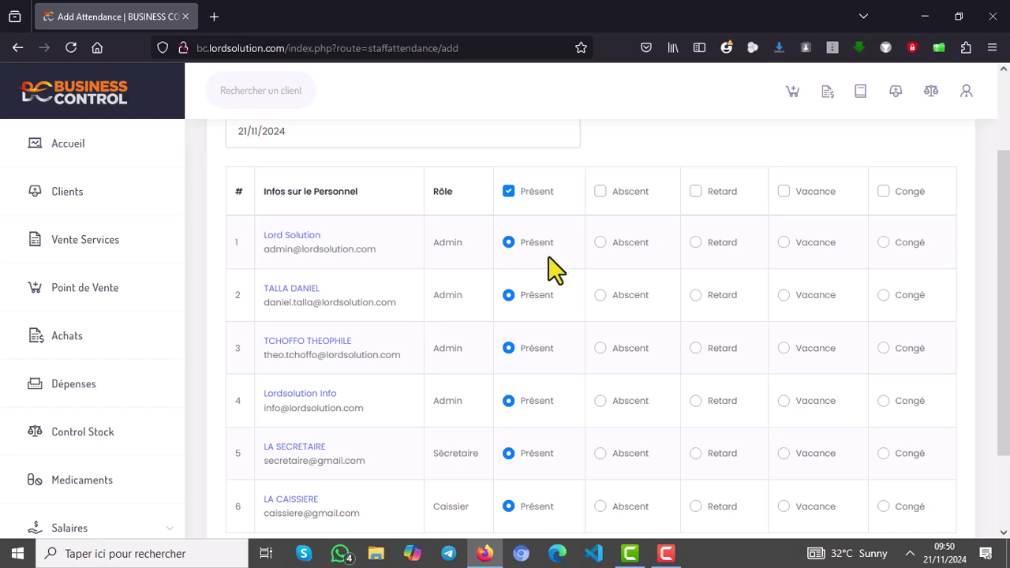
click(600, 192)
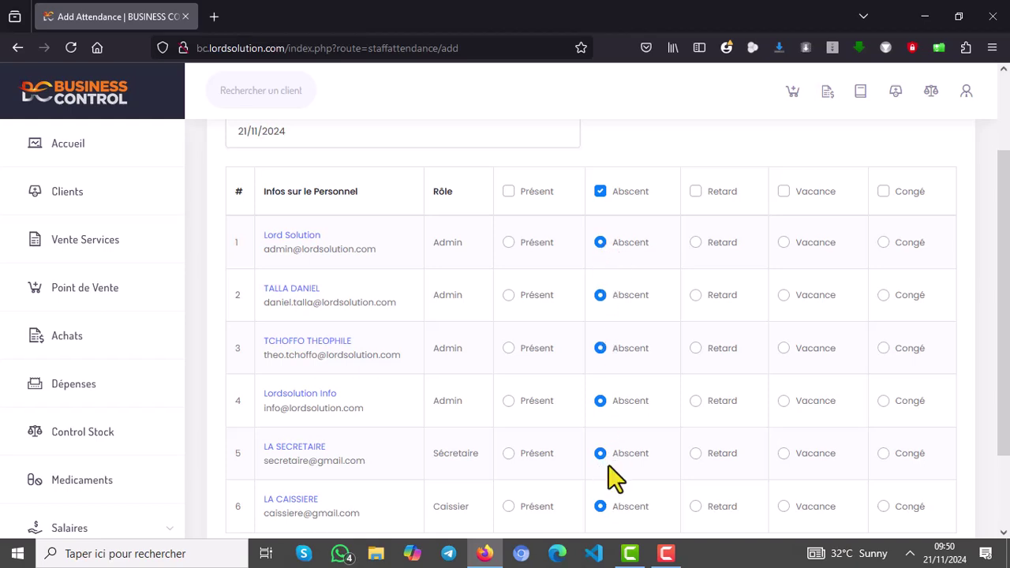
click(697, 192)
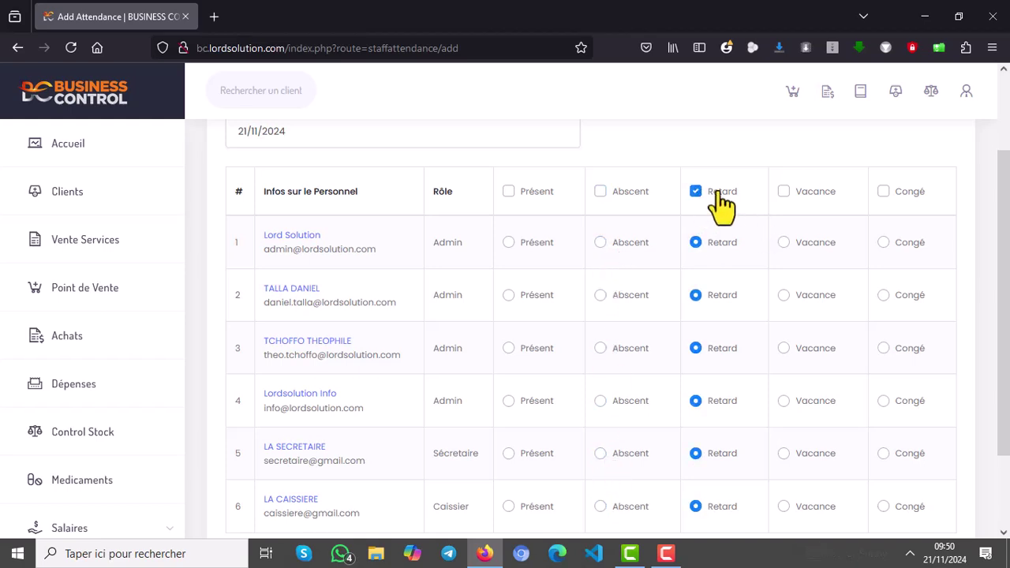
click(785, 194)
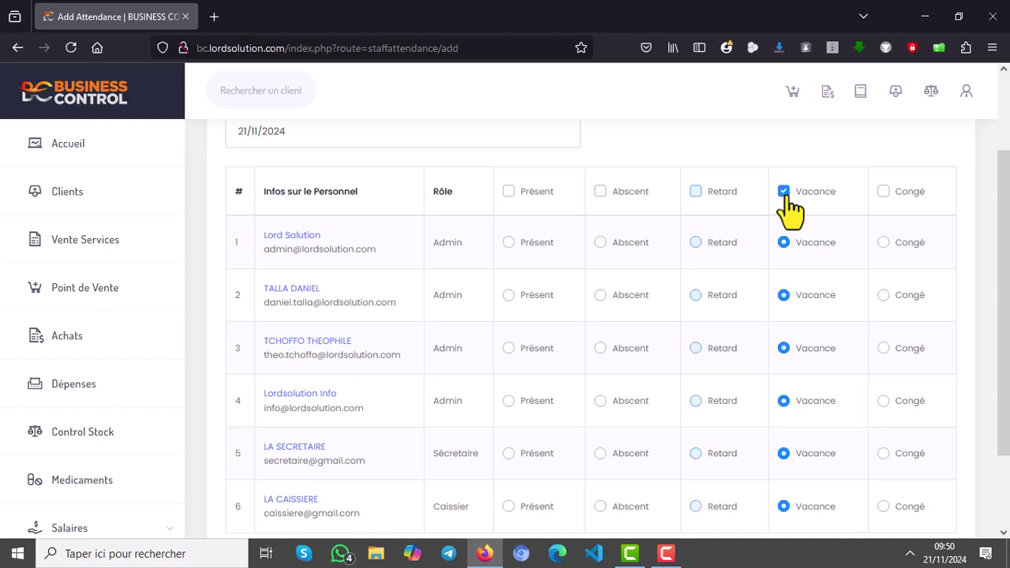
click(885, 194)
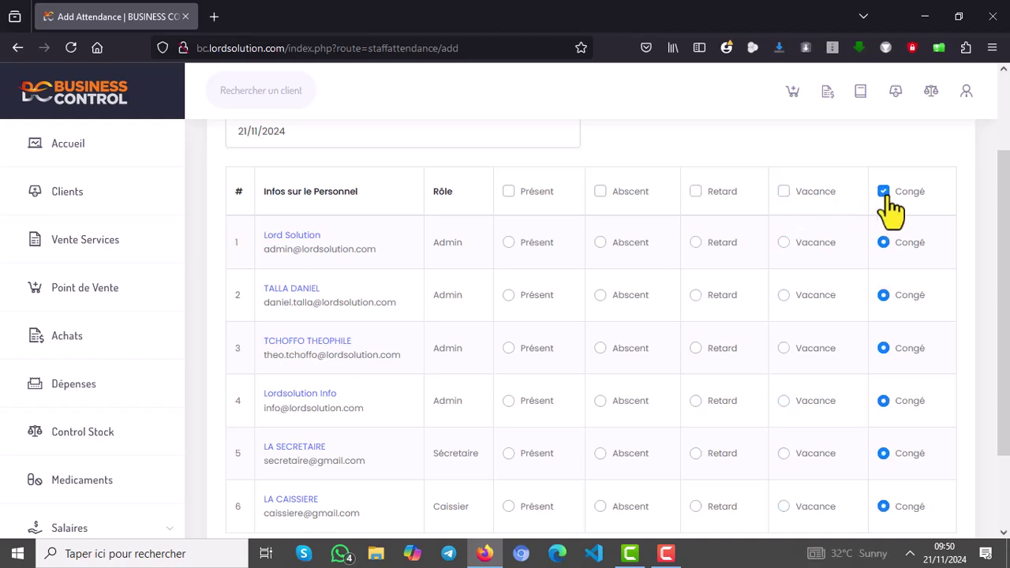
Mark all staff members as Présent in the attendance entry.
click(509, 193)
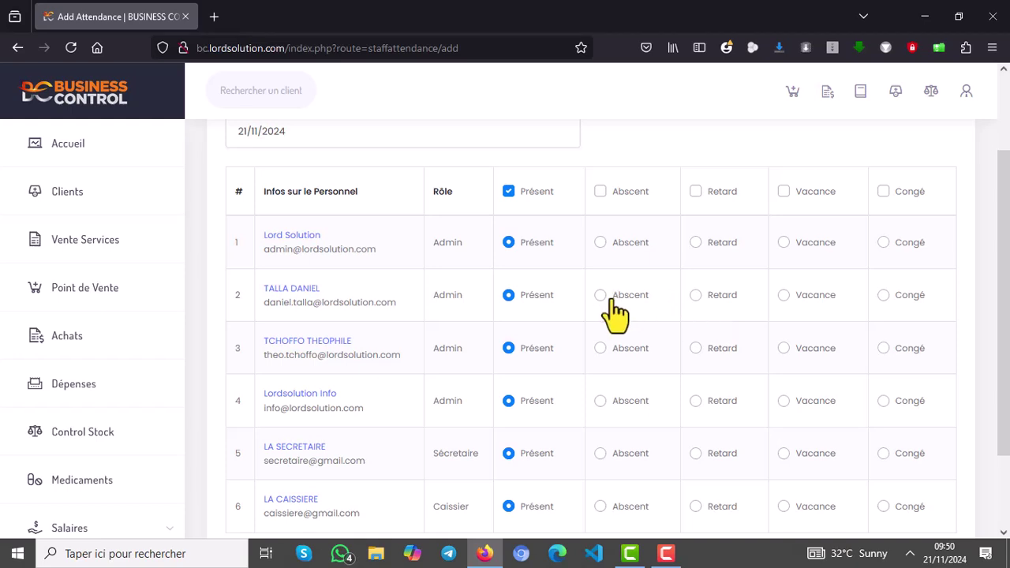
Mark the second staff member and LA CAISSIERE as Abscent, and save the attendance entry for 21/11/2024.
drag(1005, 282, 1005, 367)
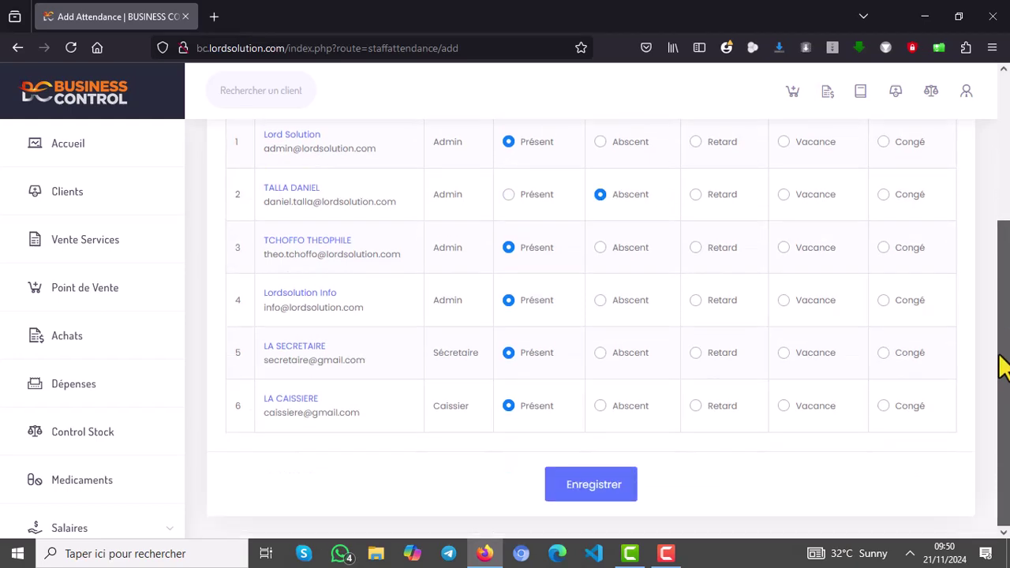
click(600, 406)
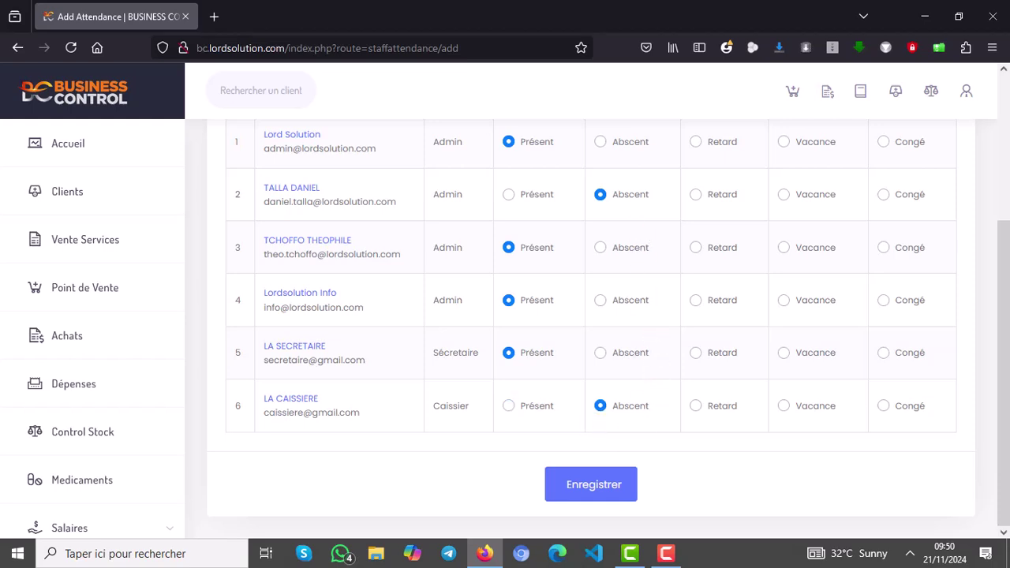
mouse_move(1004, 326)
mouse_down()
mouse_move(1001, 118)
mouse_move(1005, 338)
mouse_up()
click(609, 497)
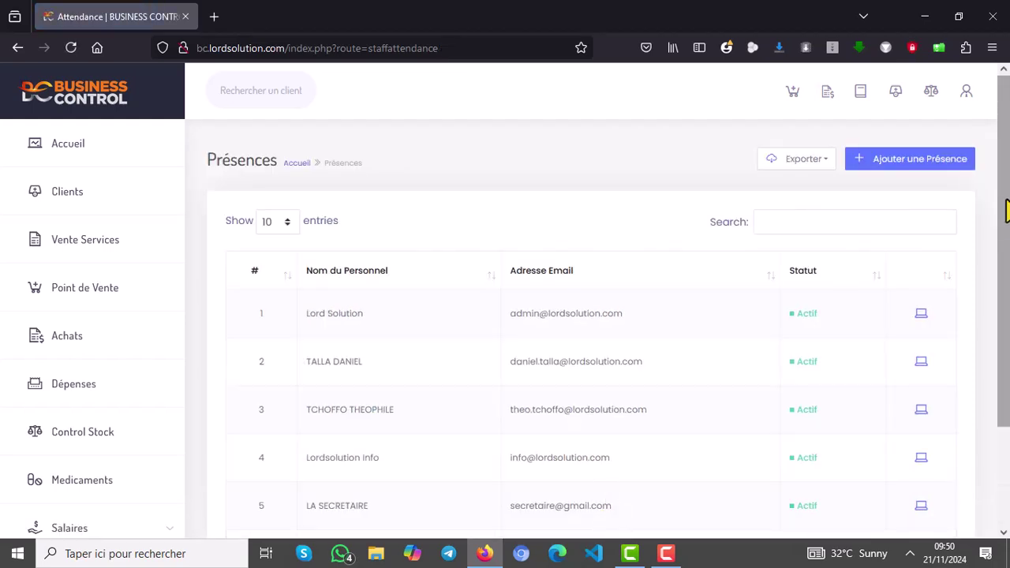
Add an attendance entry dated 22/11/2024 with all staff members marked as Abscent, and save it.
scroll(1007, 211, down, 2)
scroll(1002, 147, up, 2)
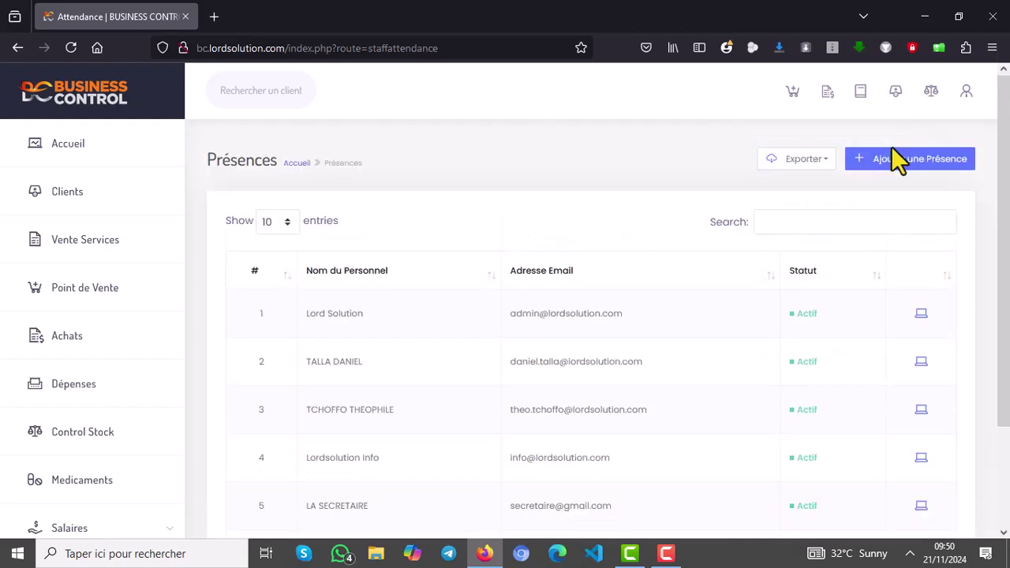
click(905, 169)
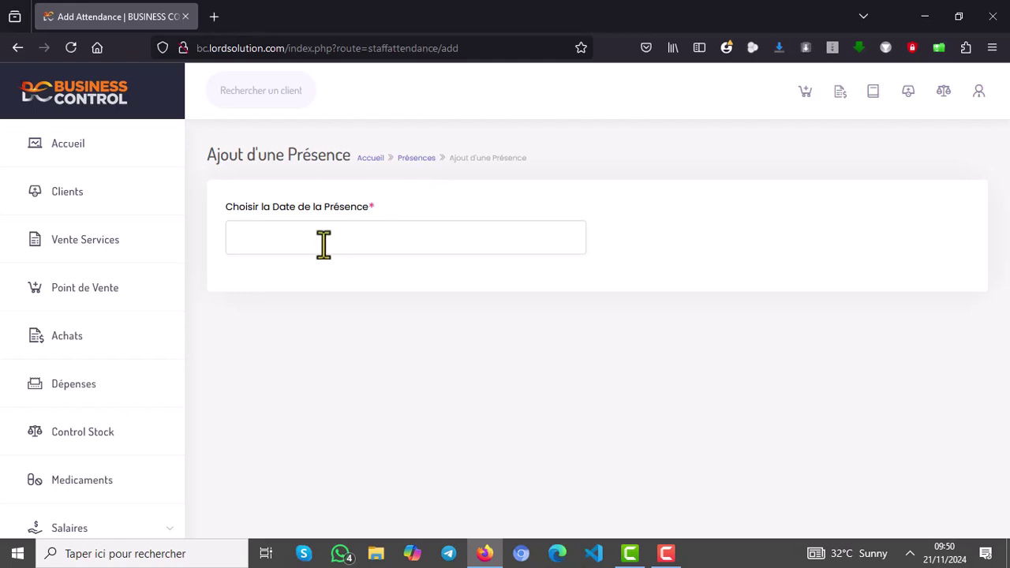
click(324, 243)
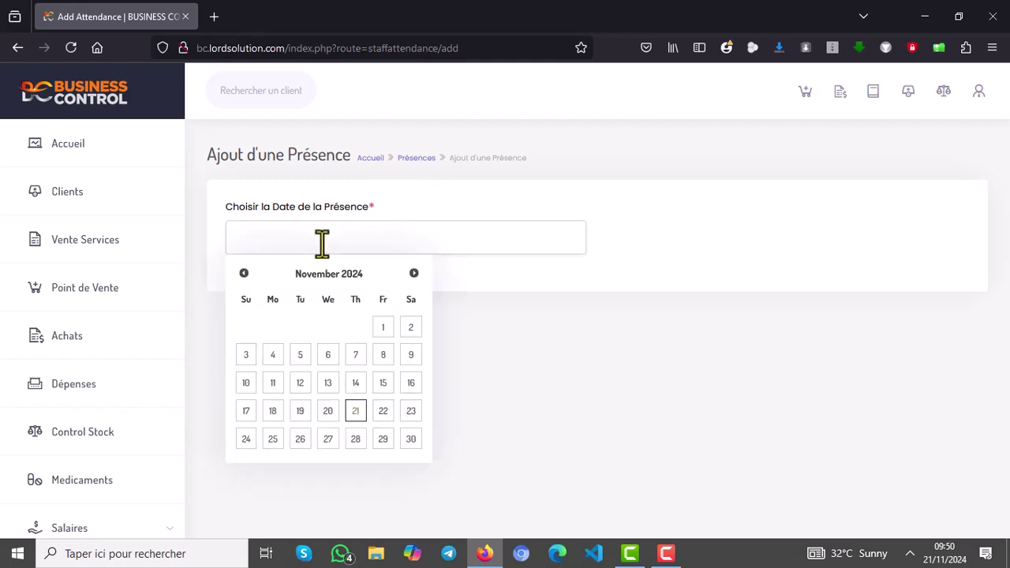
click(383, 414)
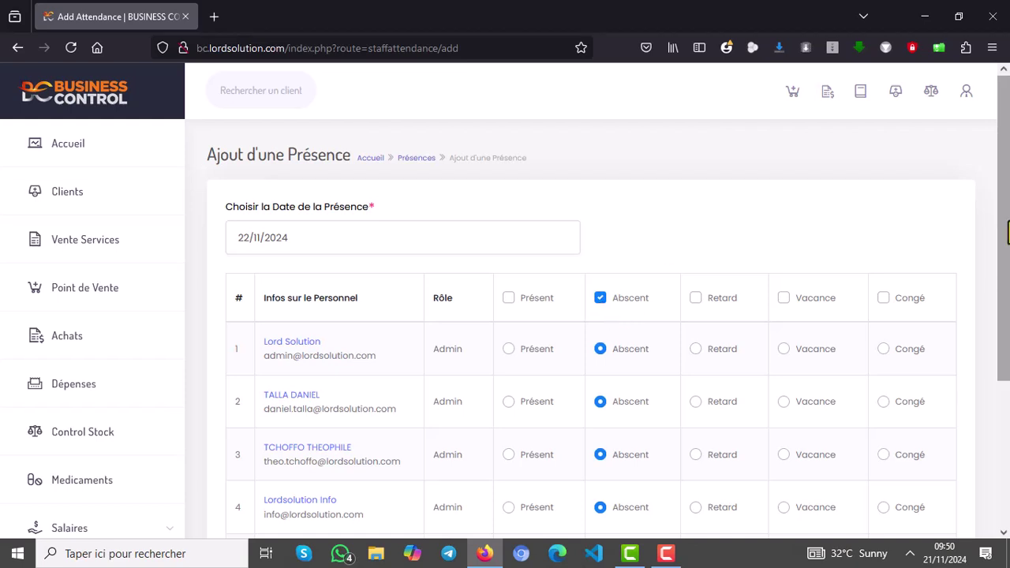
scroll(1005, 281, down, 3)
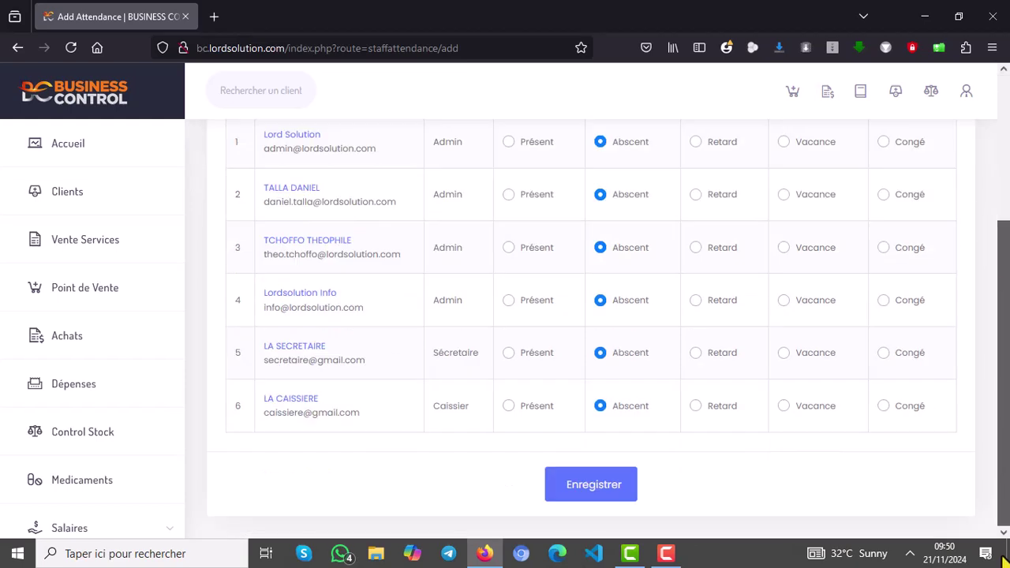
click(579, 487)
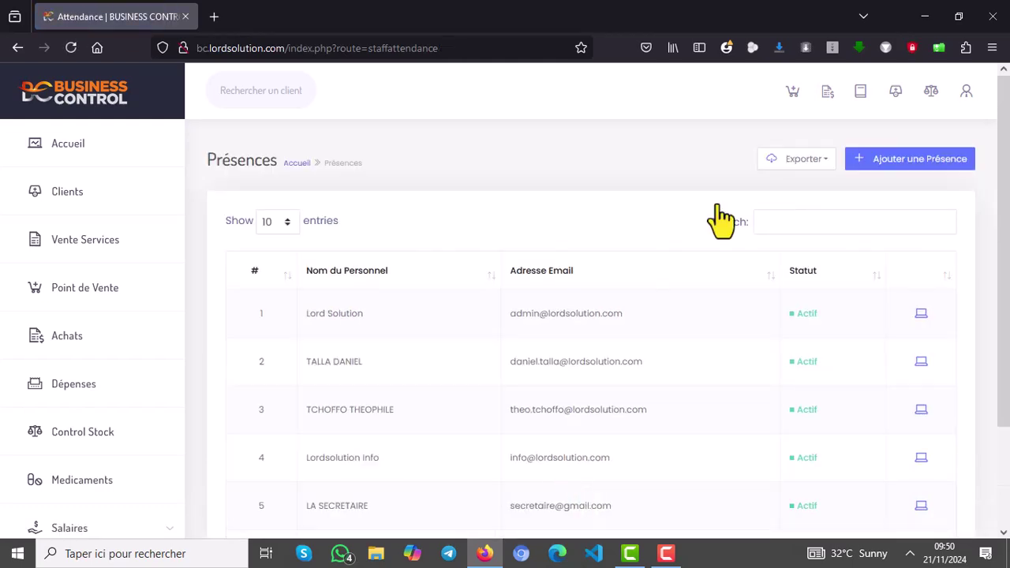
Check the Présences page and its navigation menu in a narrowed browser window, and maximize the window again.
click(960, 16)
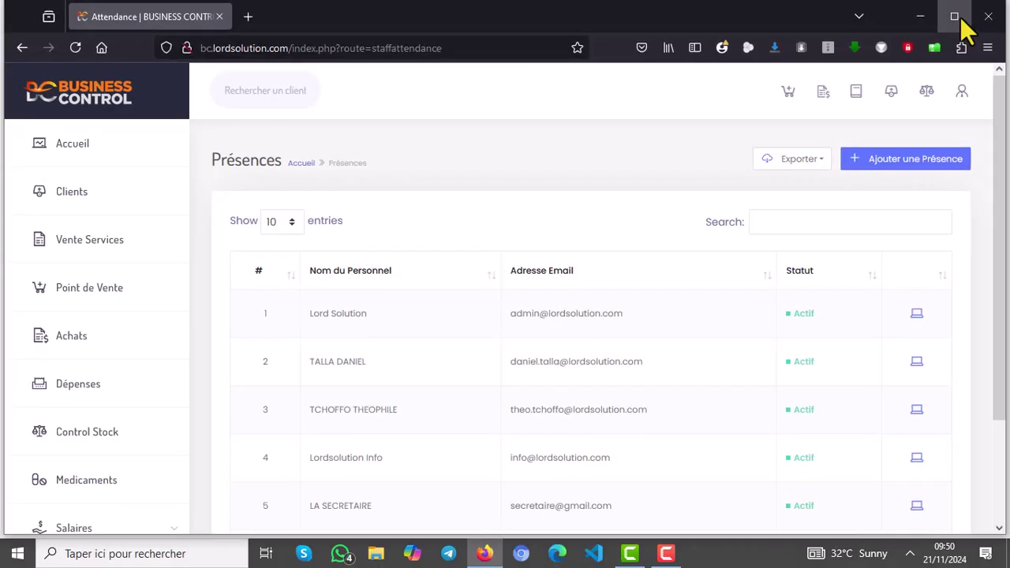
click(955, 18)
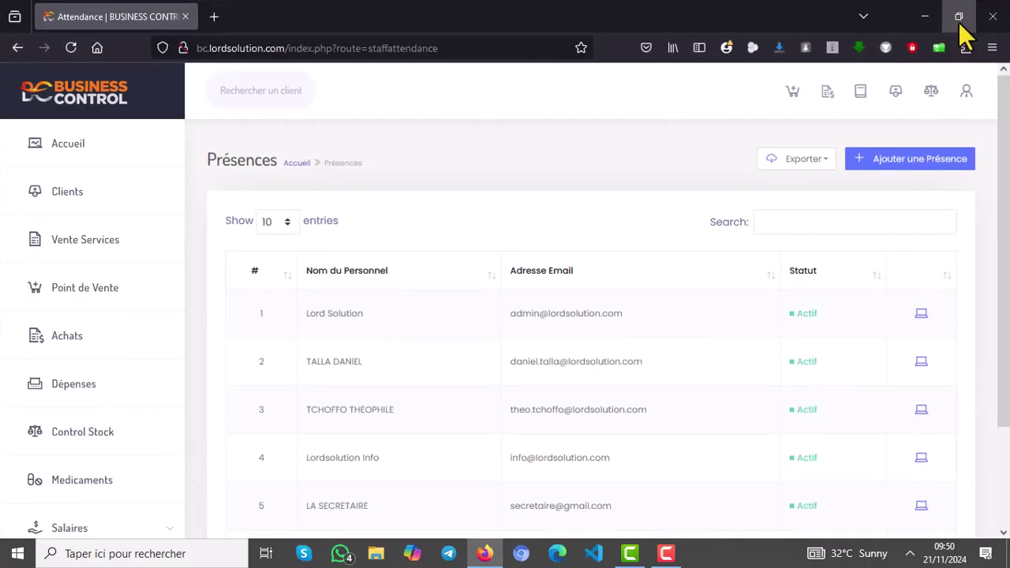
click(956, 18)
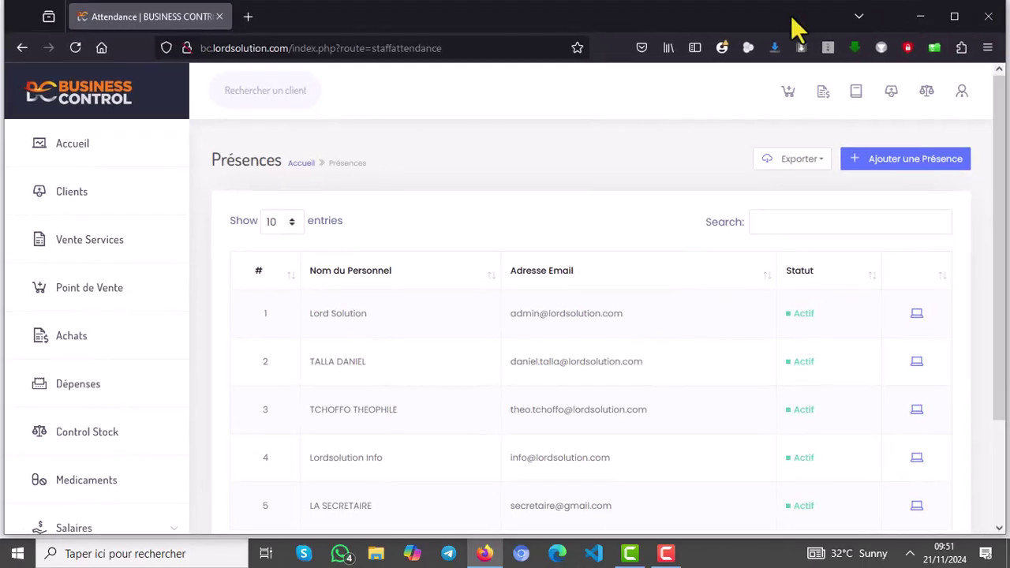
drag(774, 13, 665, 110)
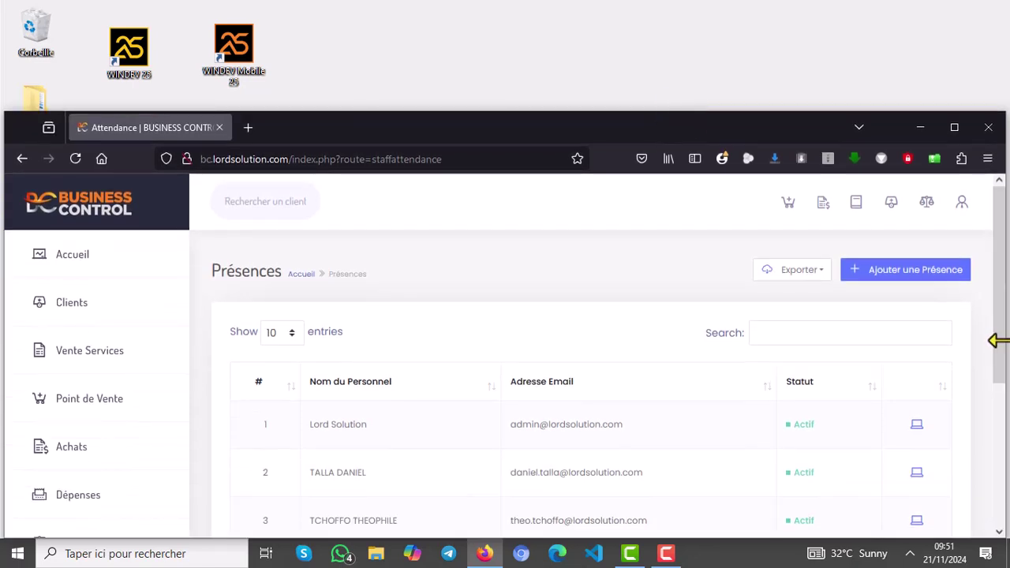
drag(997, 338, 303, 366)
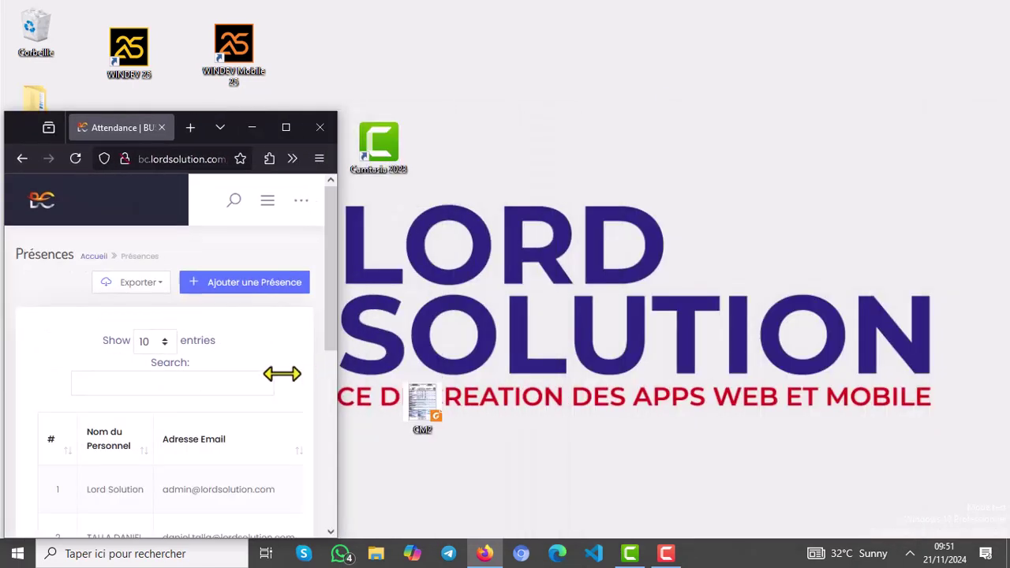
click(268, 212)
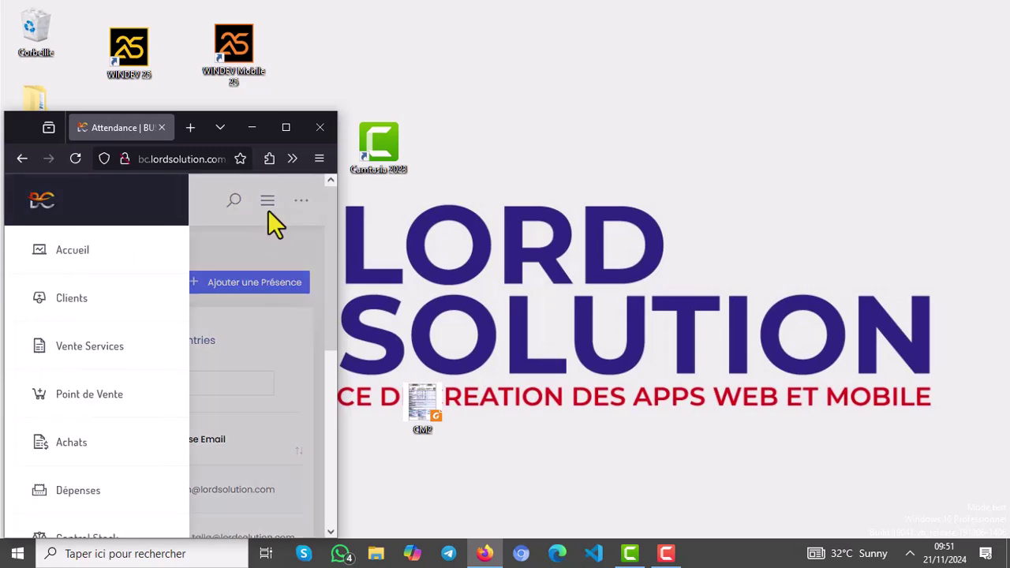
click(268, 211)
click(285, 127)
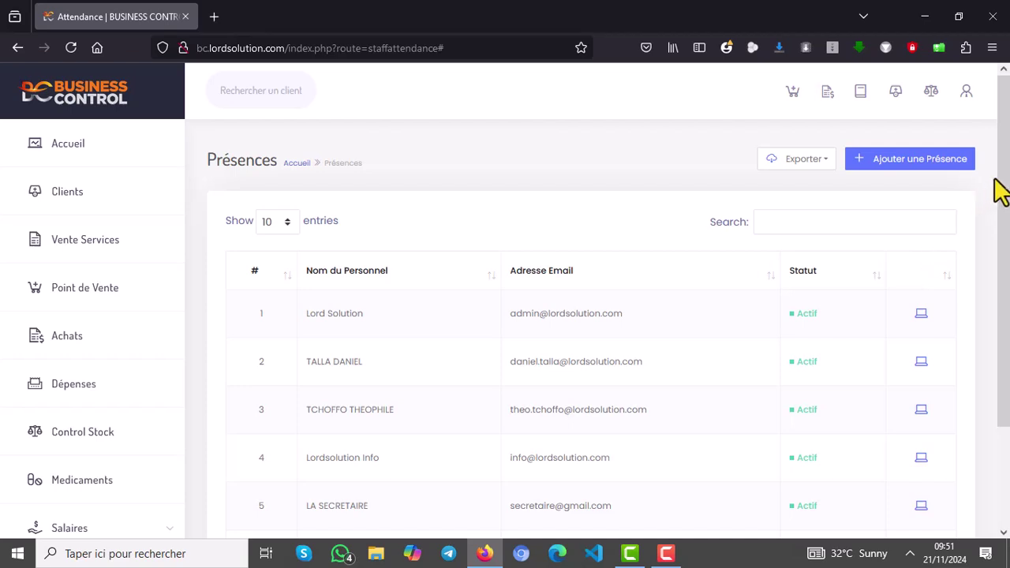
Add an attendance entry dated 23/11/2024 with all staff members marked as Présent, and save it.
click(877, 168)
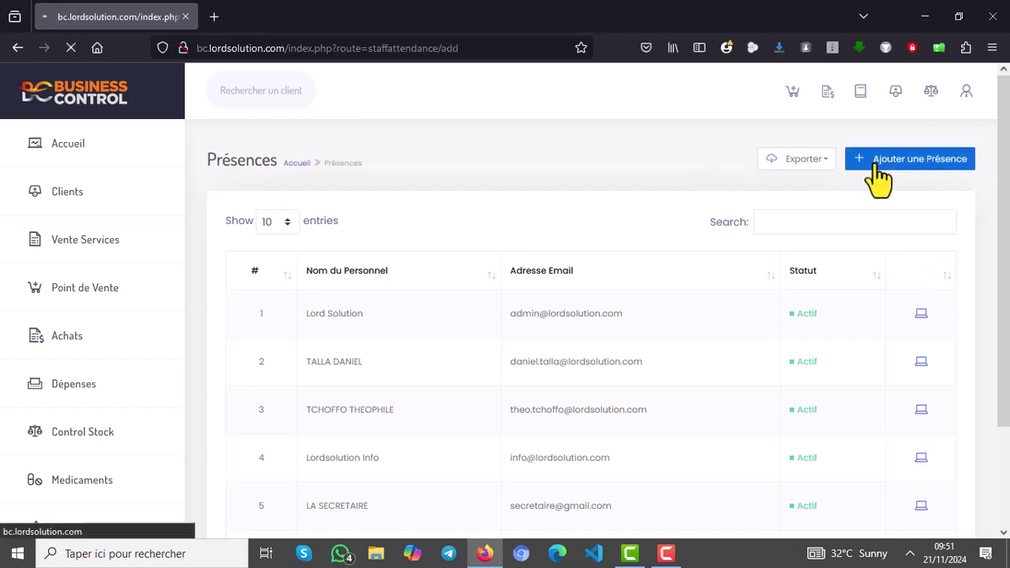
click(349, 237)
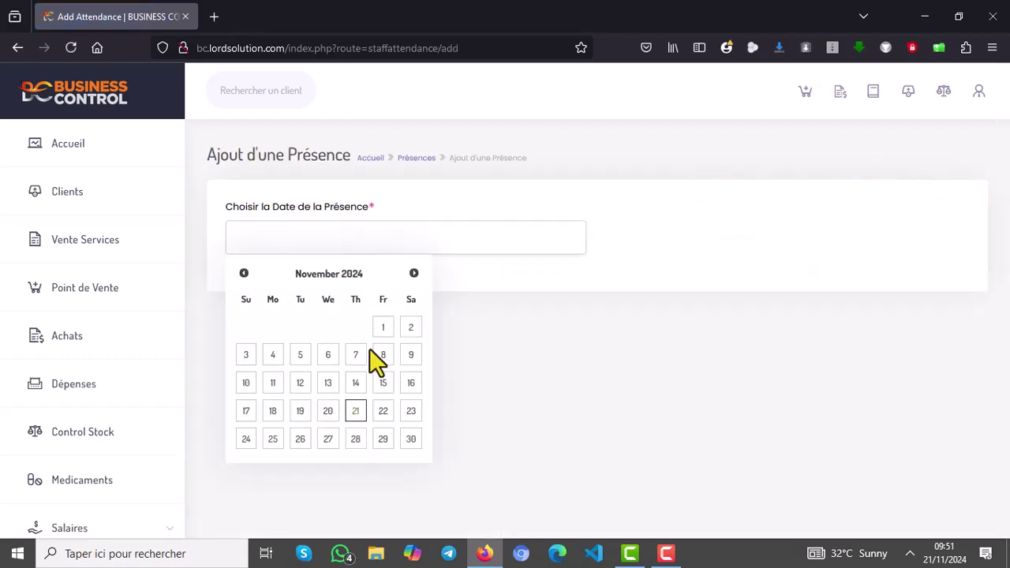
click(409, 412)
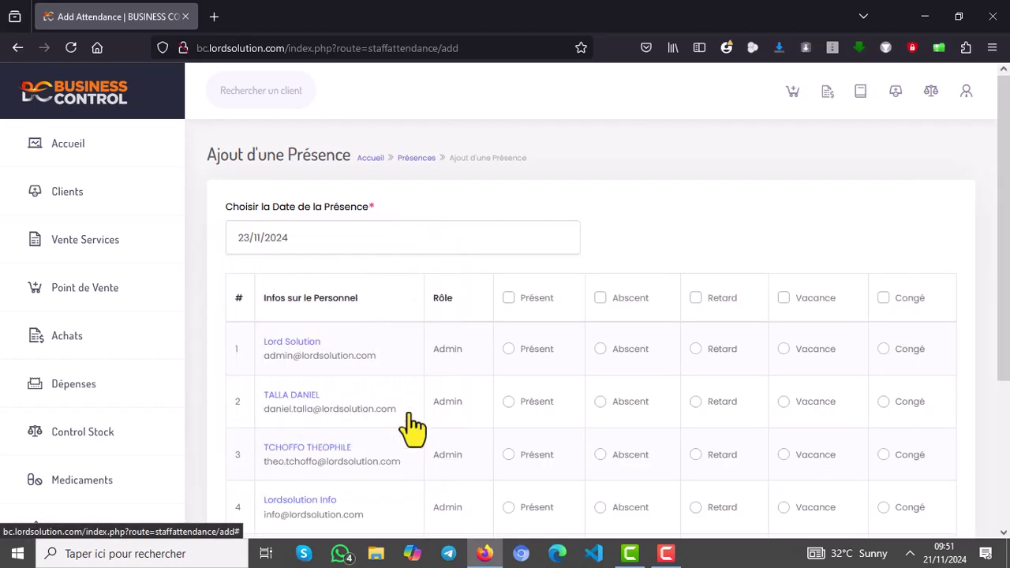
drag(1003, 198, 1002, 292)
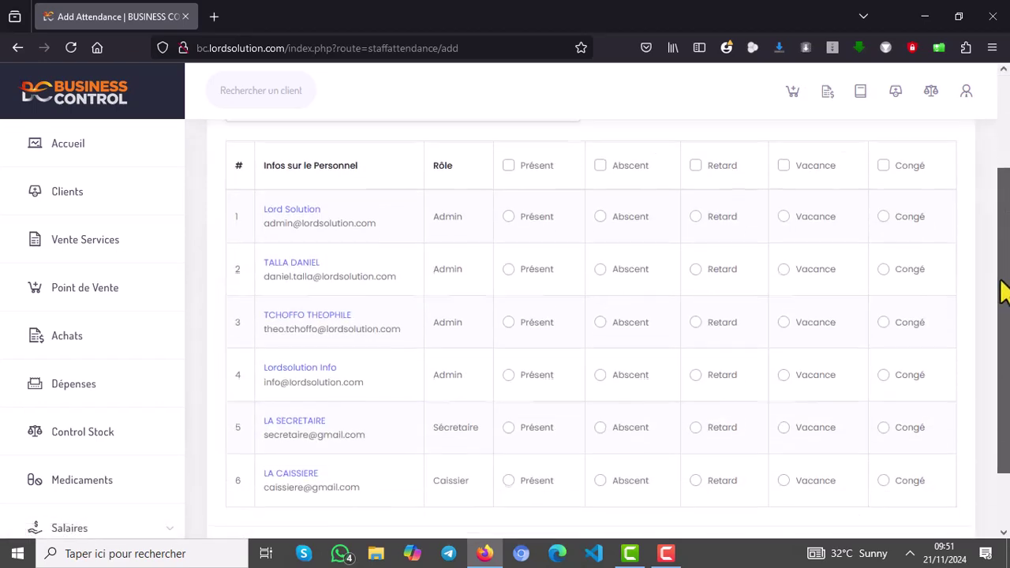
click(508, 164)
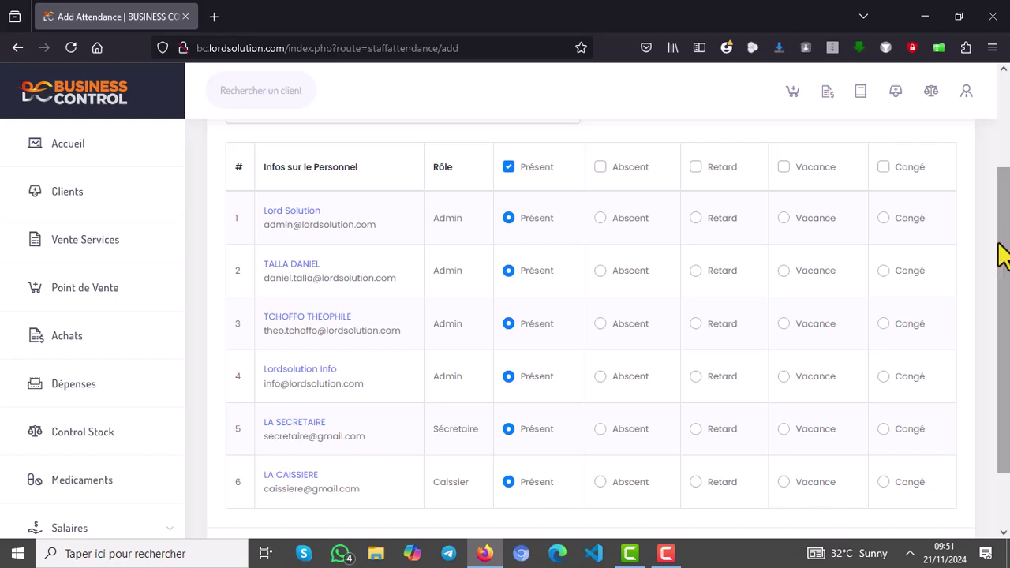
drag(1007, 252, 1006, 458)
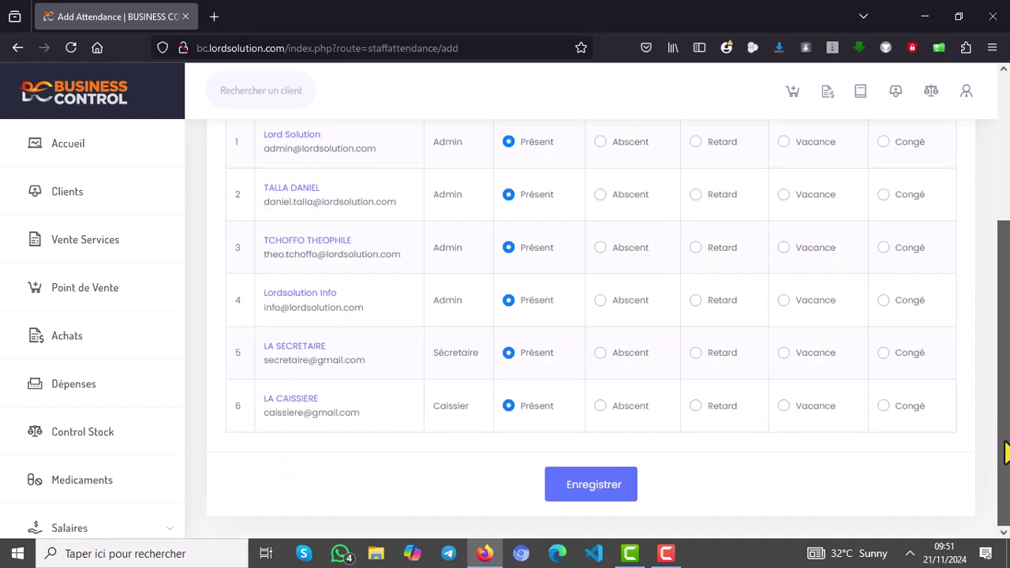
click(601, 496)
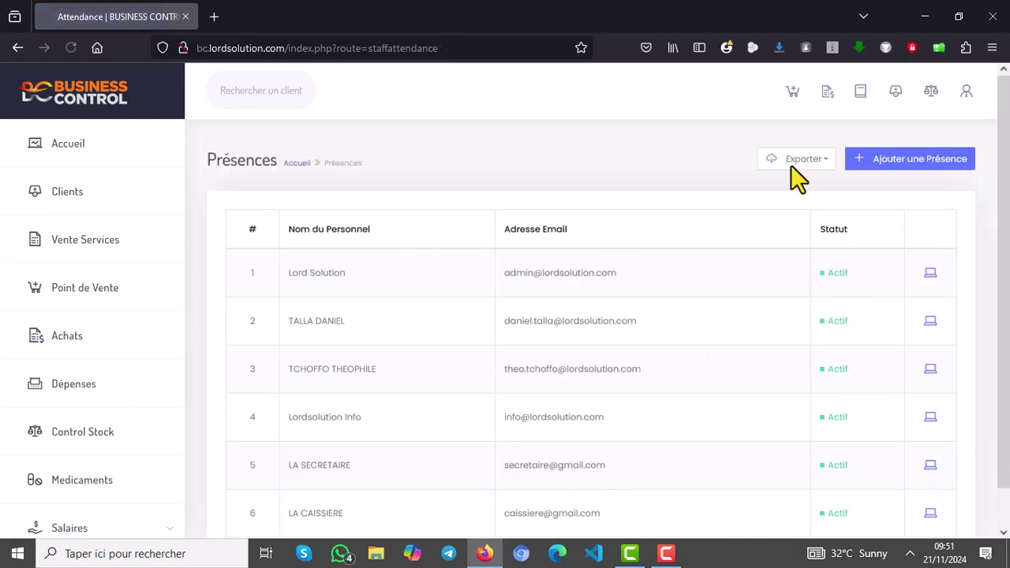
Add an attendance entry dated 24/11/2024 with all staff members marked as Présent, and save it.
click(921, 167)
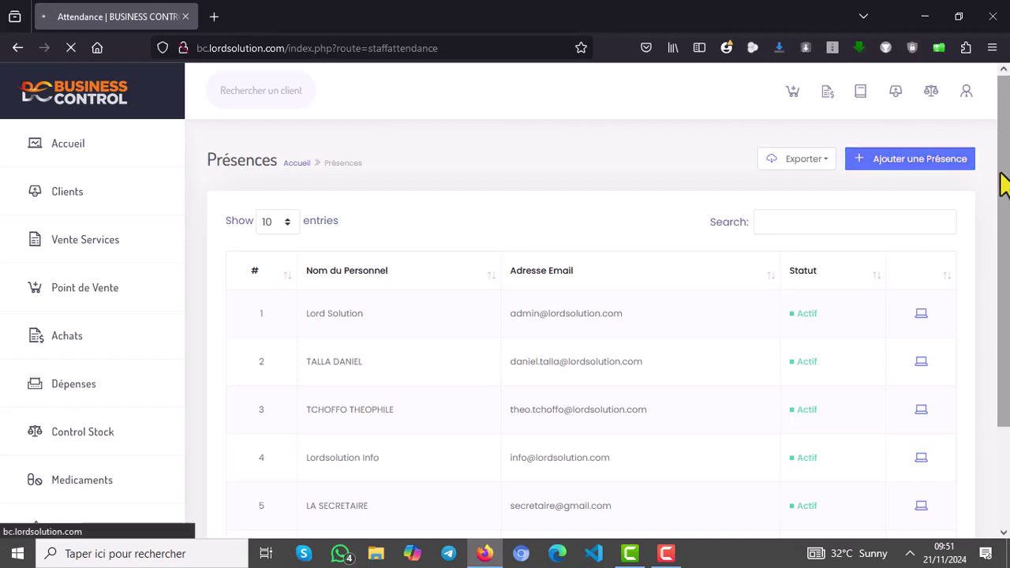
click(301, 238)
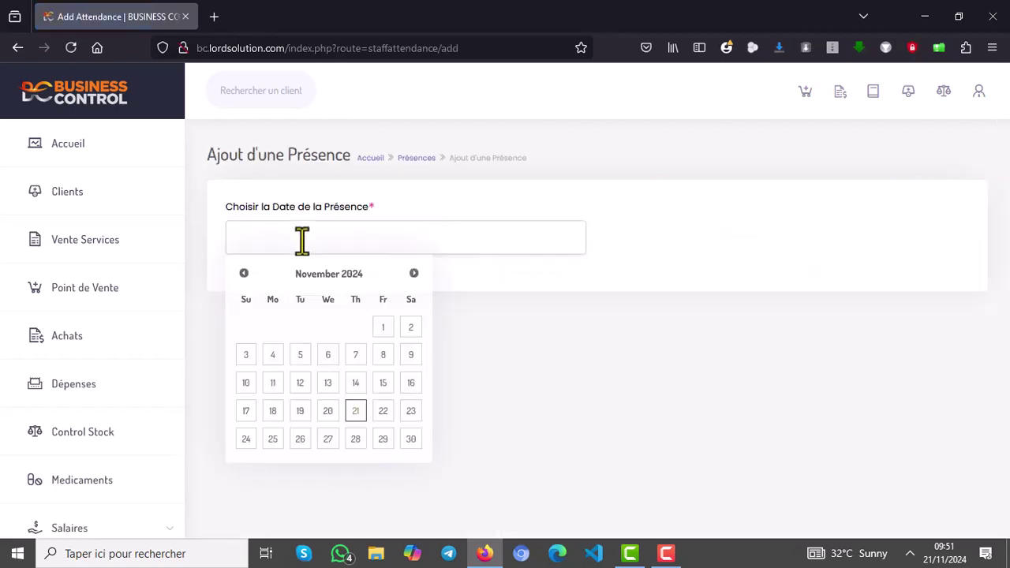
click(246, 442)
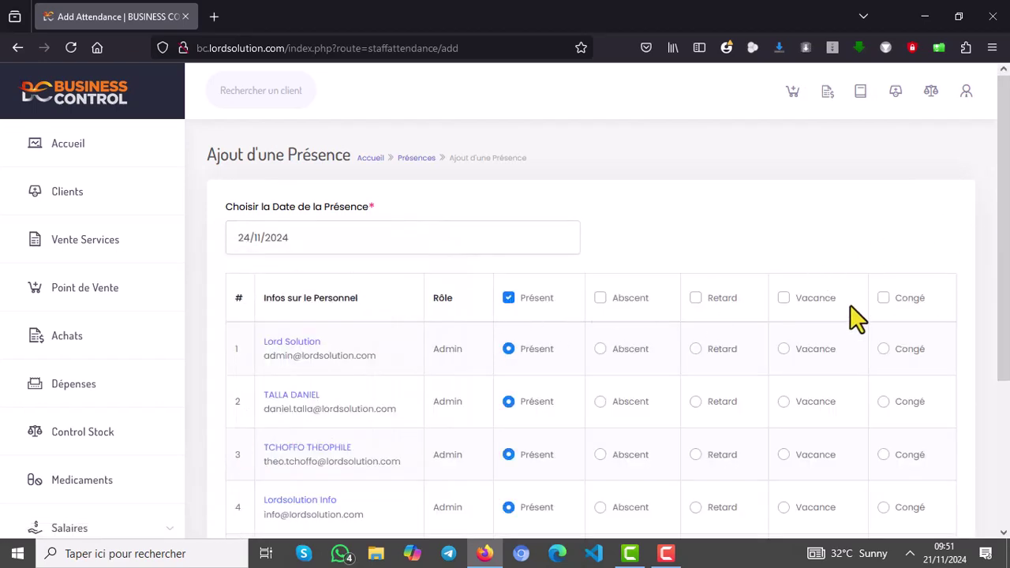
scroll(1000, 322, down, 3)
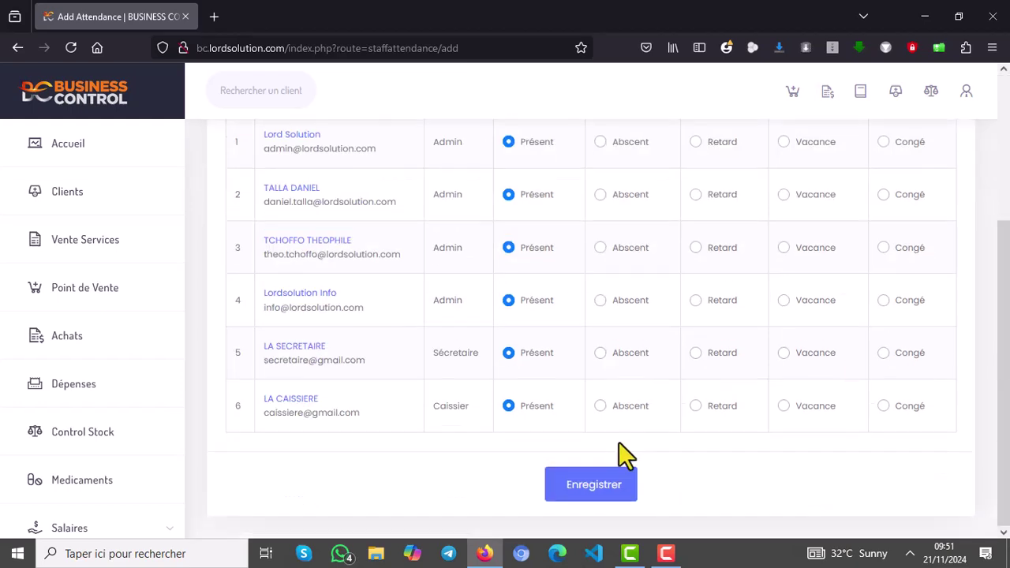
click(573, 490)
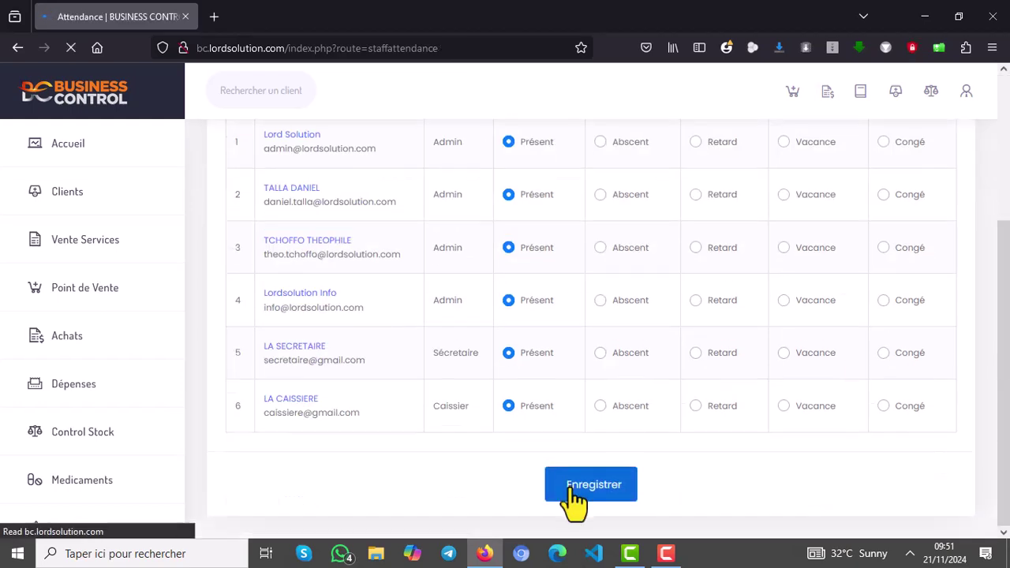
click(912, 168)
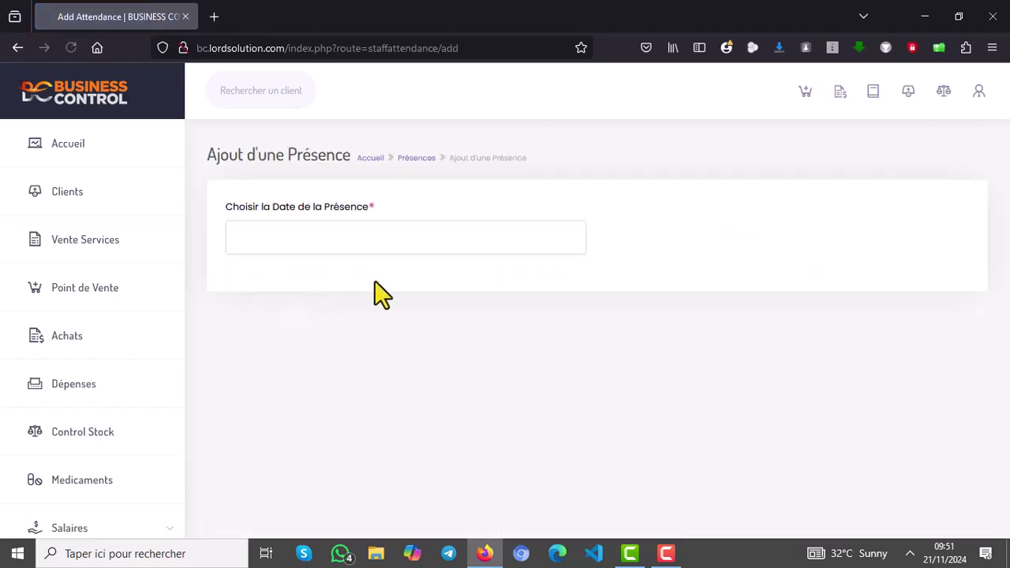
click(316, 244)
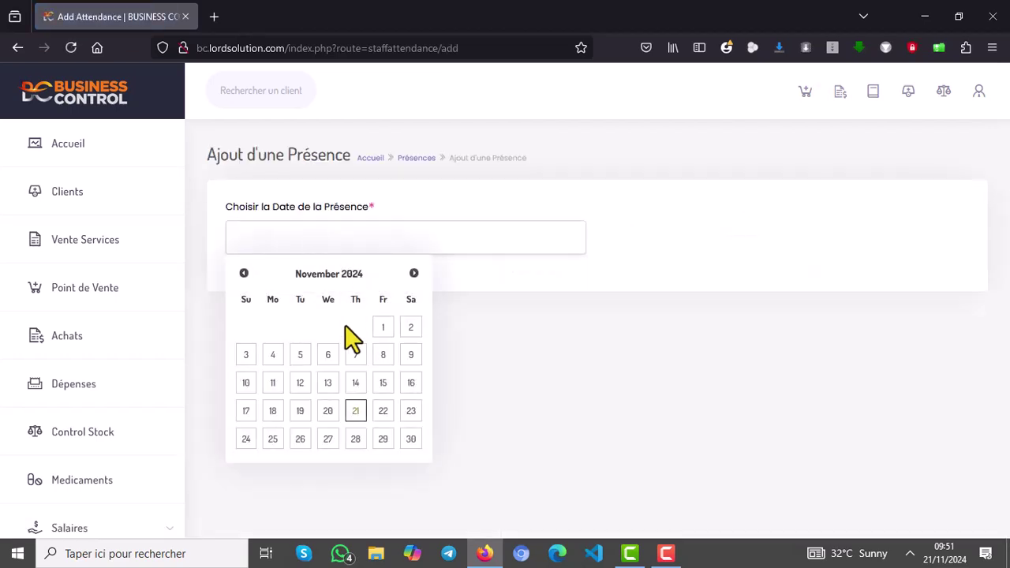
click(356, 410)
drag(1006, 110, 992, 134)
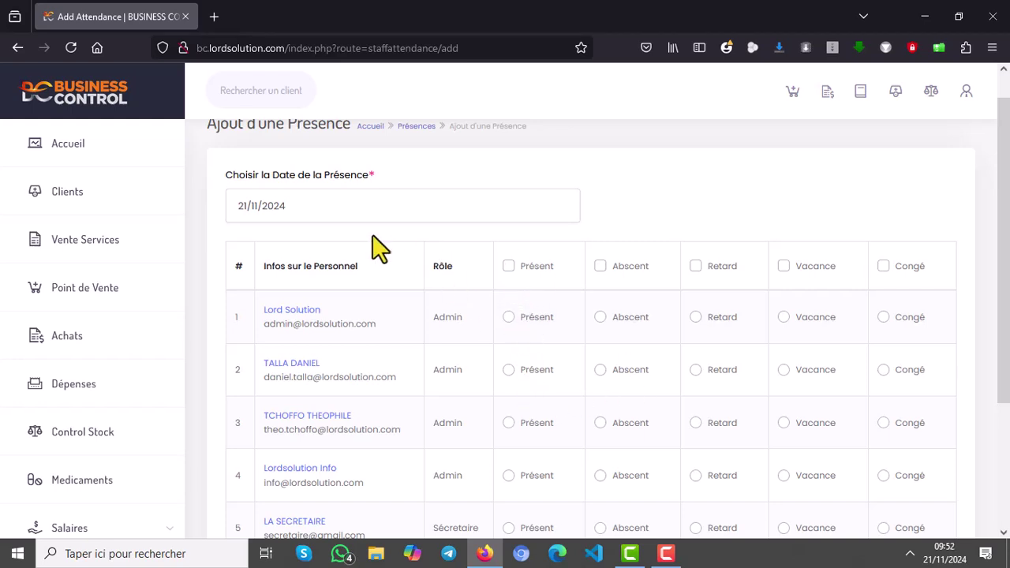
scroll(1006, 112, up, 1)
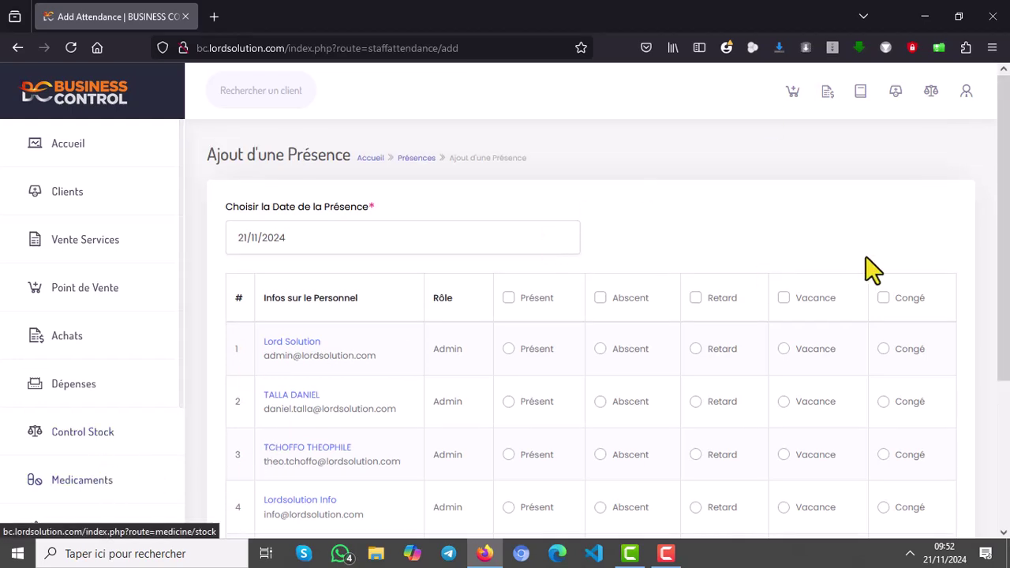
scroll(1002, 358, down, 2)
scroll(1000, 386, down, 2)
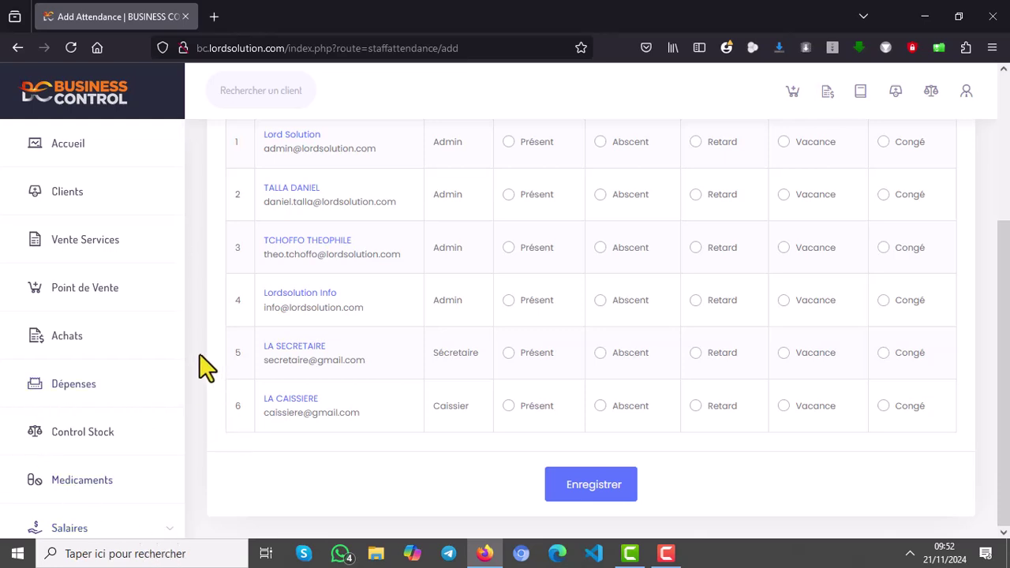
scroll(181, 362, down, 3)
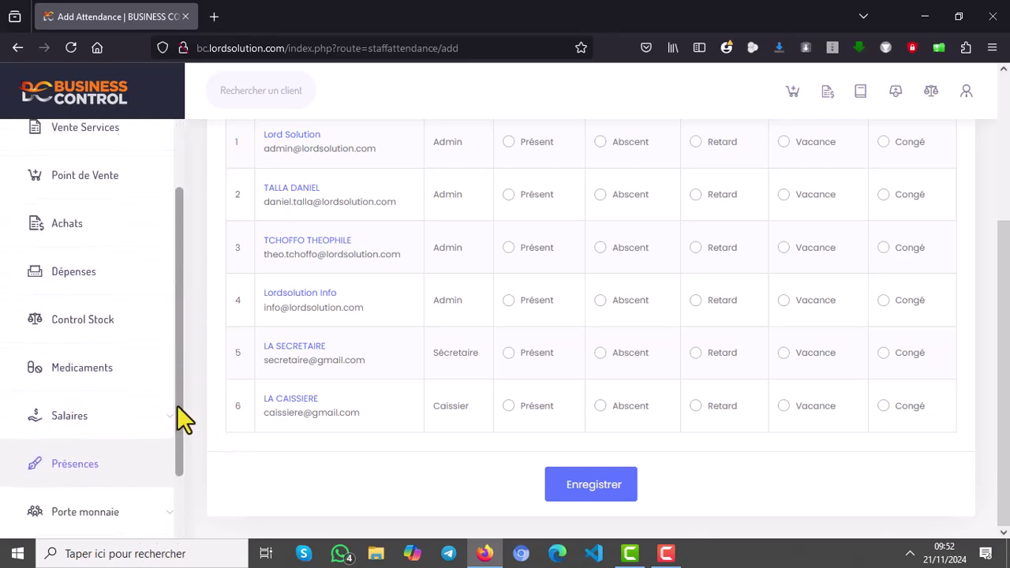
click(82, 406)
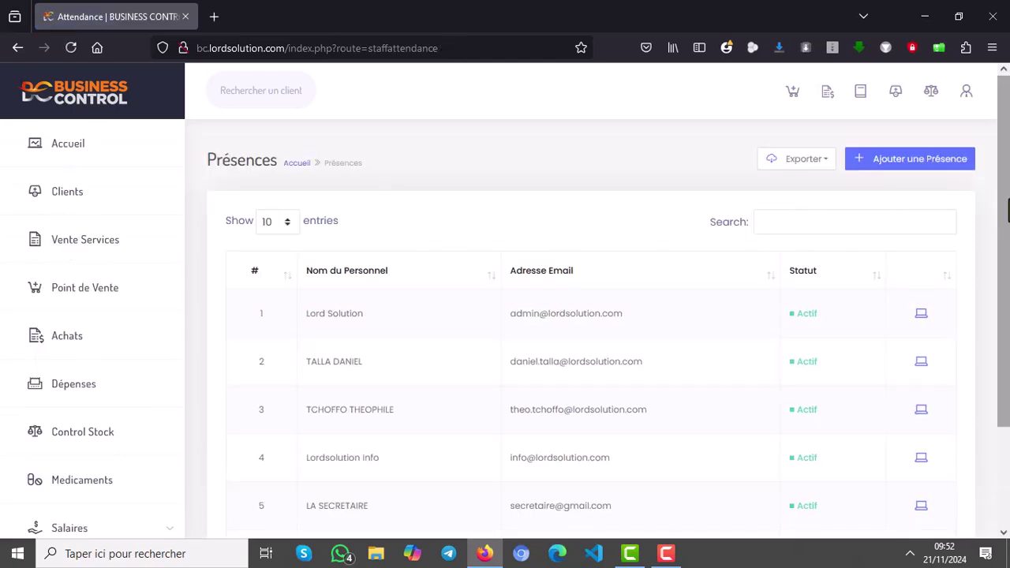
Open the attendance details of the second staff member in the Présences list and review the monthly totals and daily record.
scroll(1001, 308, down, 2)
scroll(591, 316, down, 1)
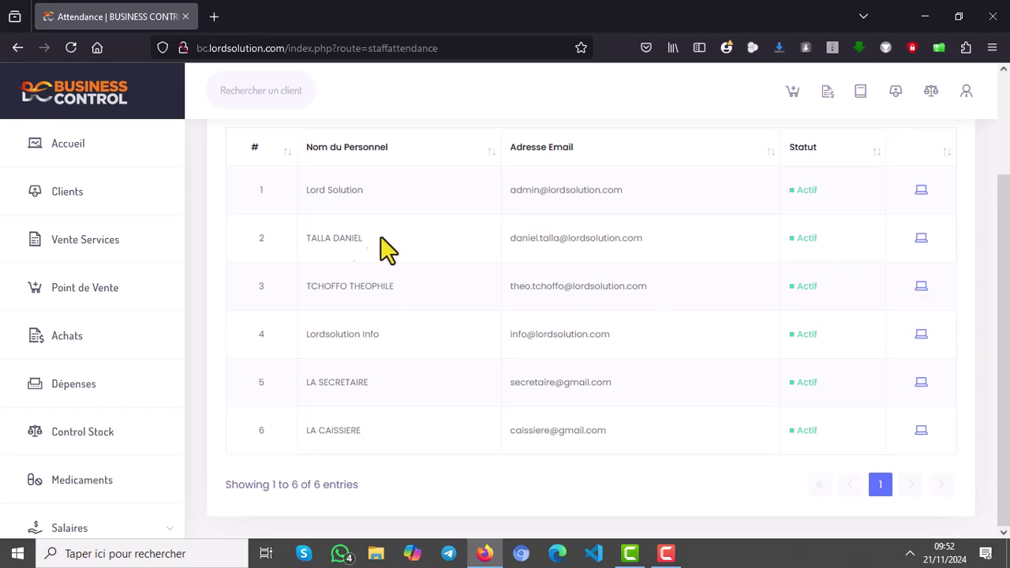
click(921, 238)
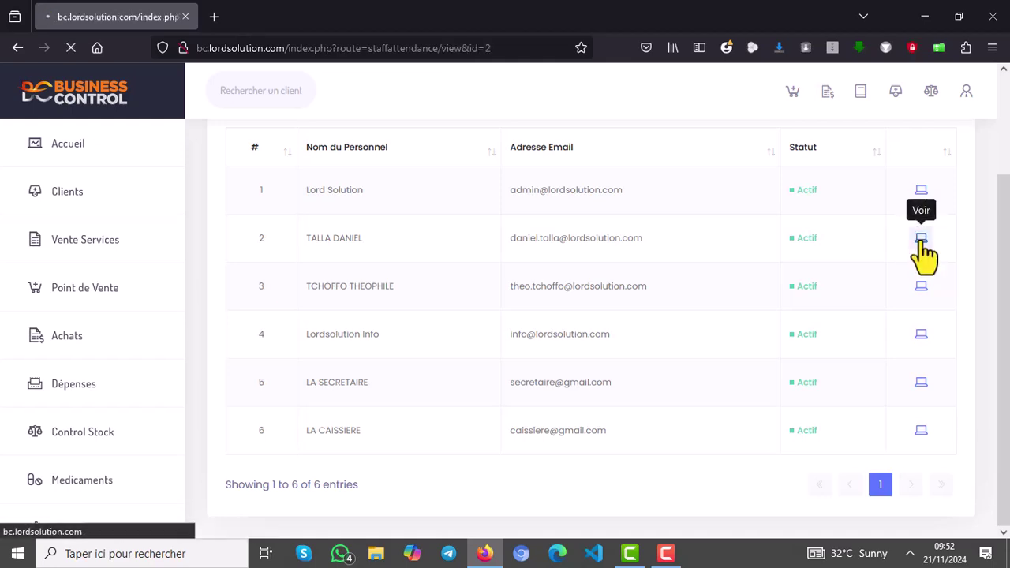
drag(1005, 105, 1007, 207)
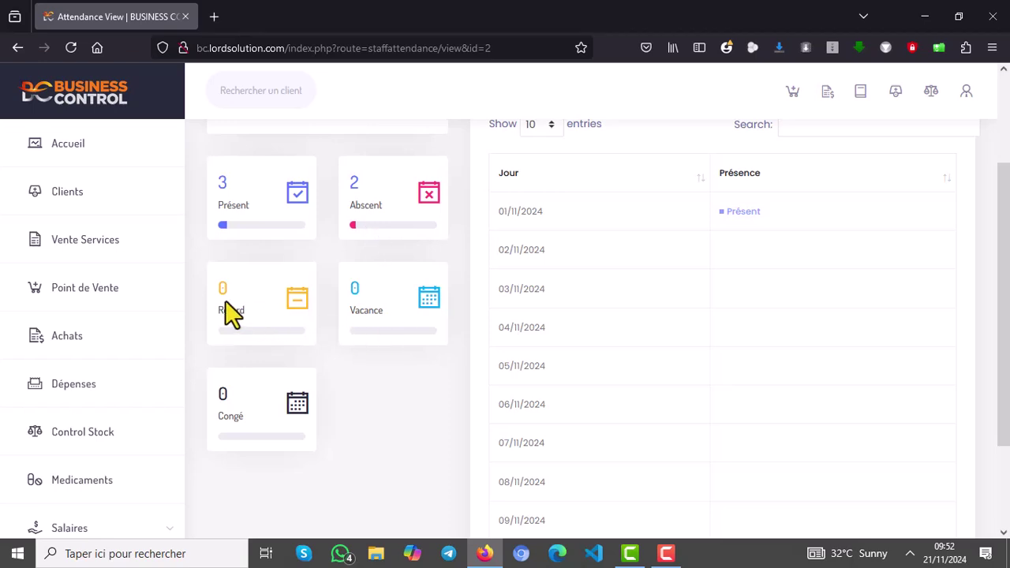
drag(1005, 319, 978, 233)
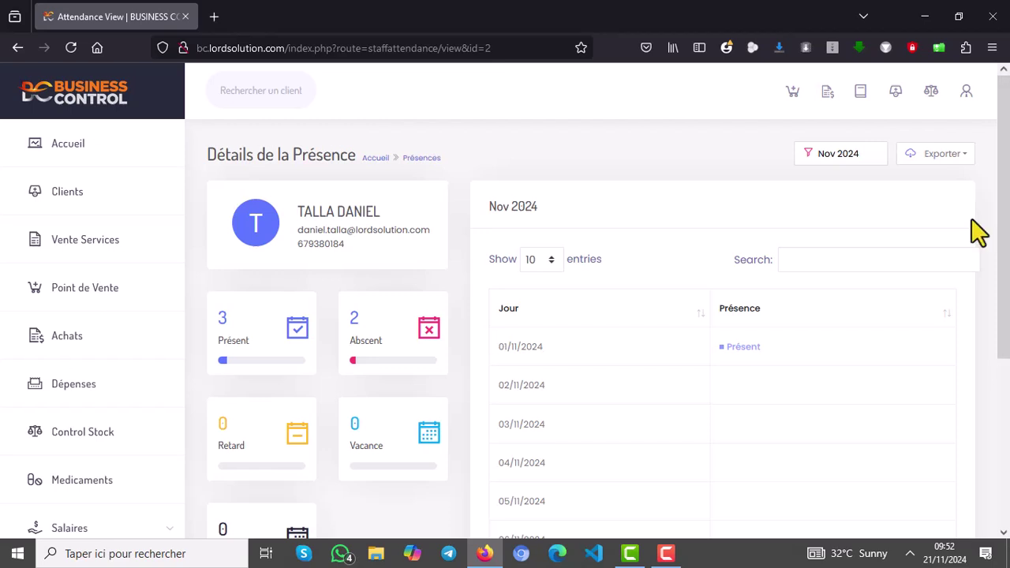
click(839, 157)
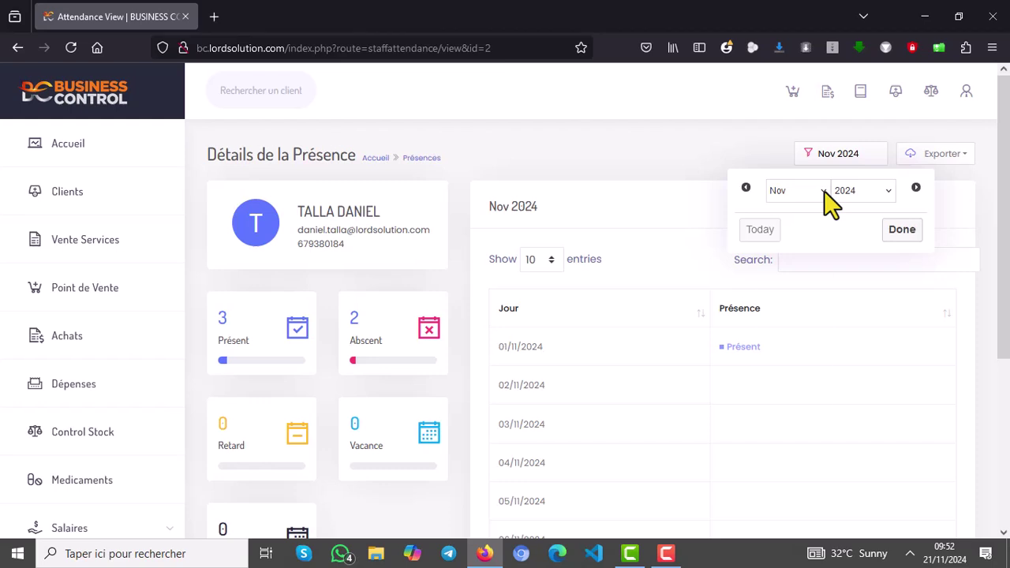
click(823, 191)
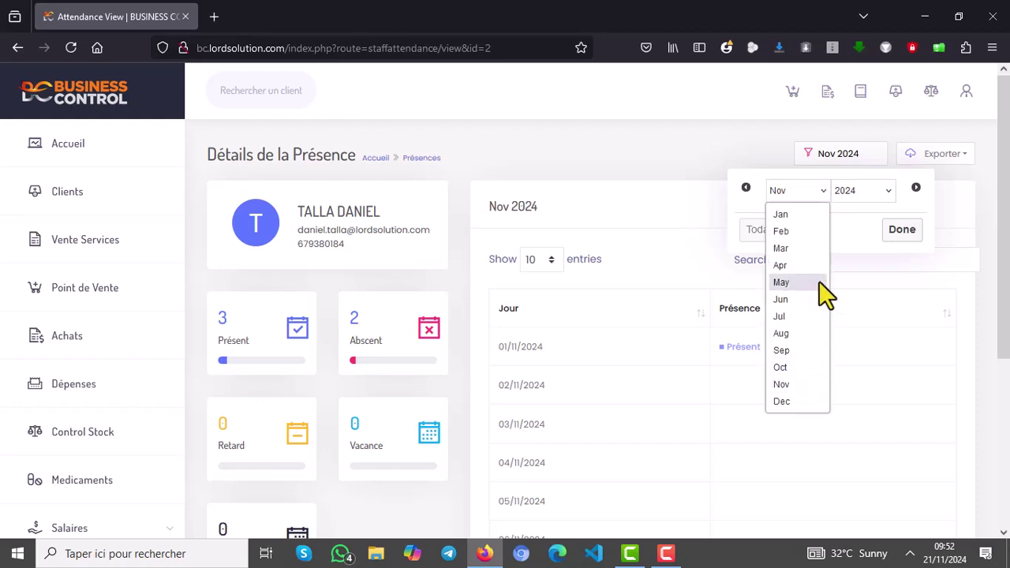
click(755, 177)
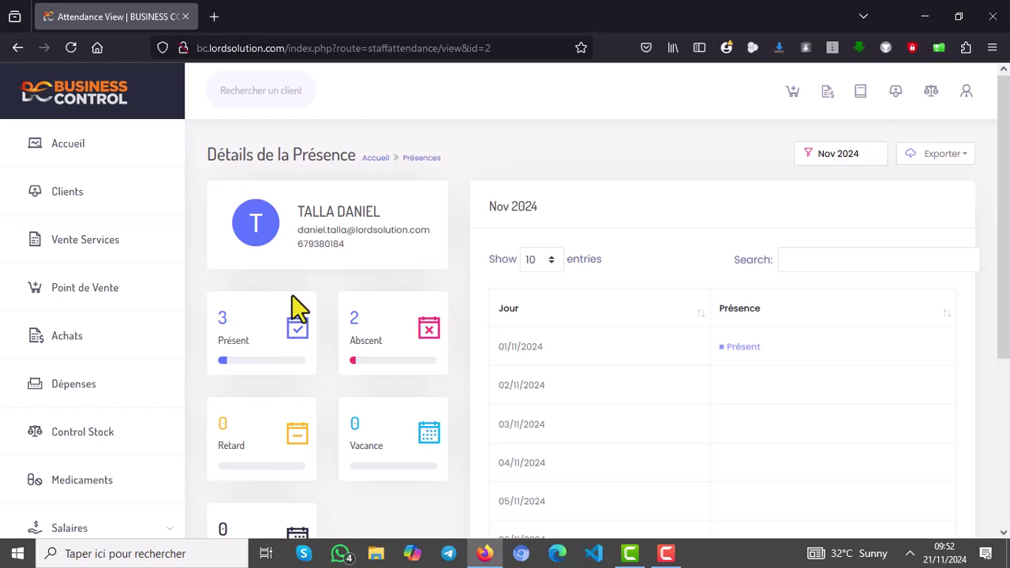
Filter the staff member's attendance details to Dec 2024.
click(845, 155)
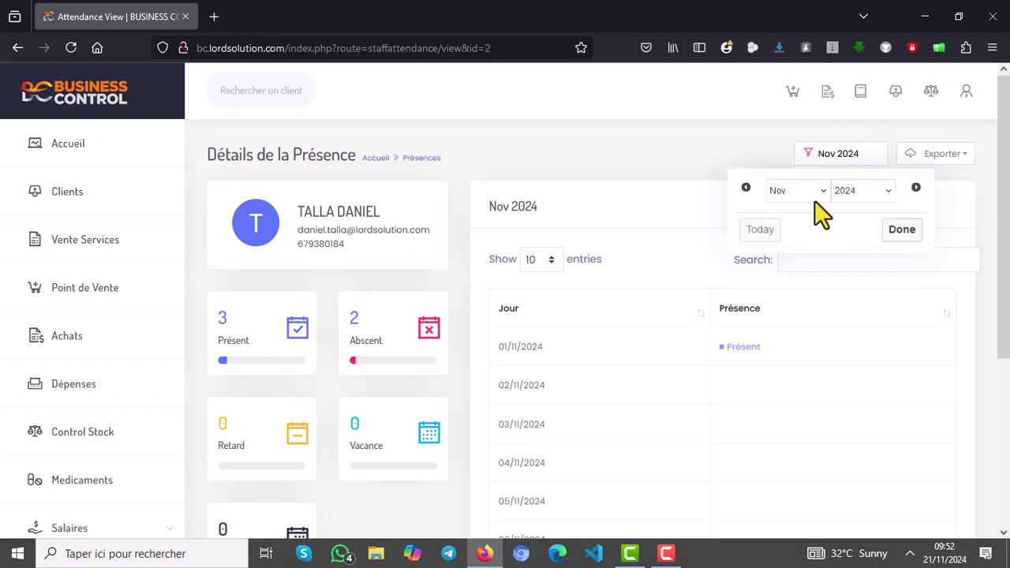
click(821, 195)
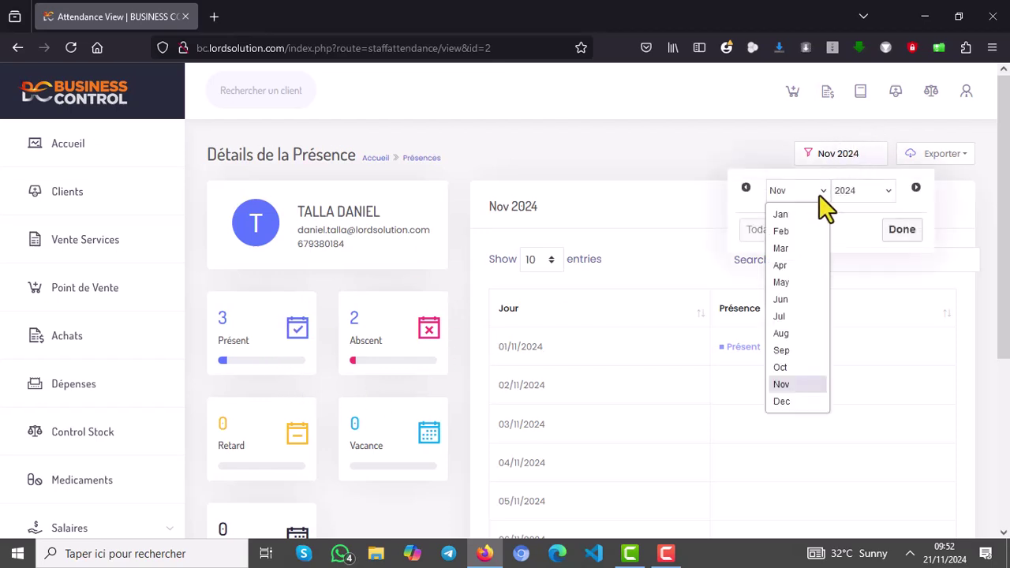
click(782, 403)
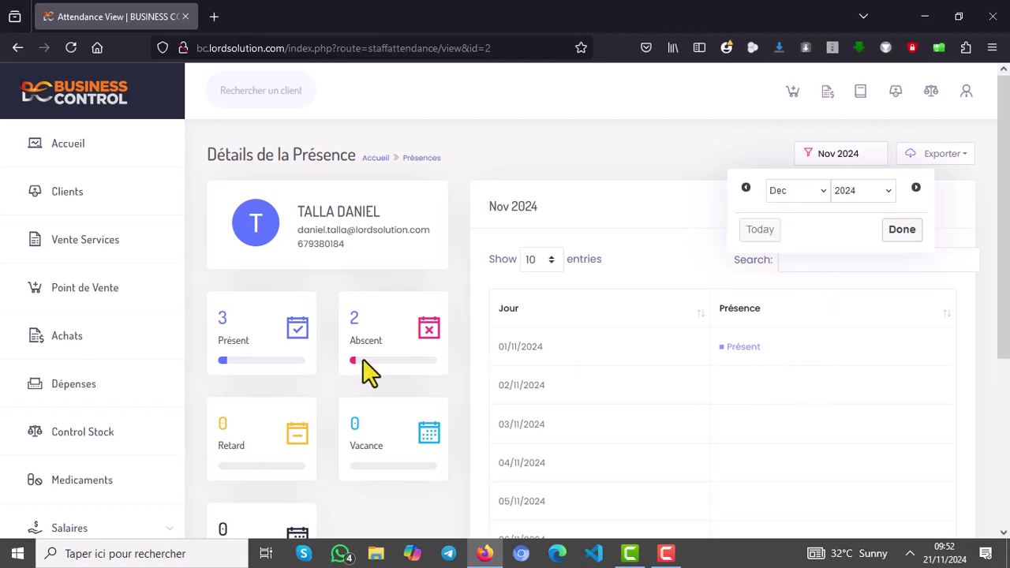
click(905, 231)
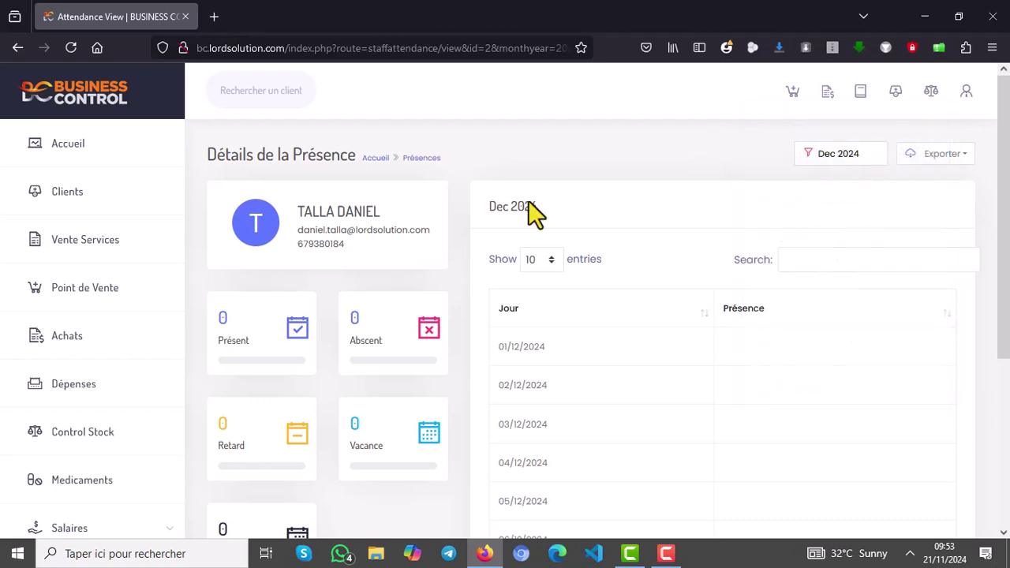
Set the attendance details filter back to Nov 2024 and review the staff member's totals and daily record.
click(833, 156)
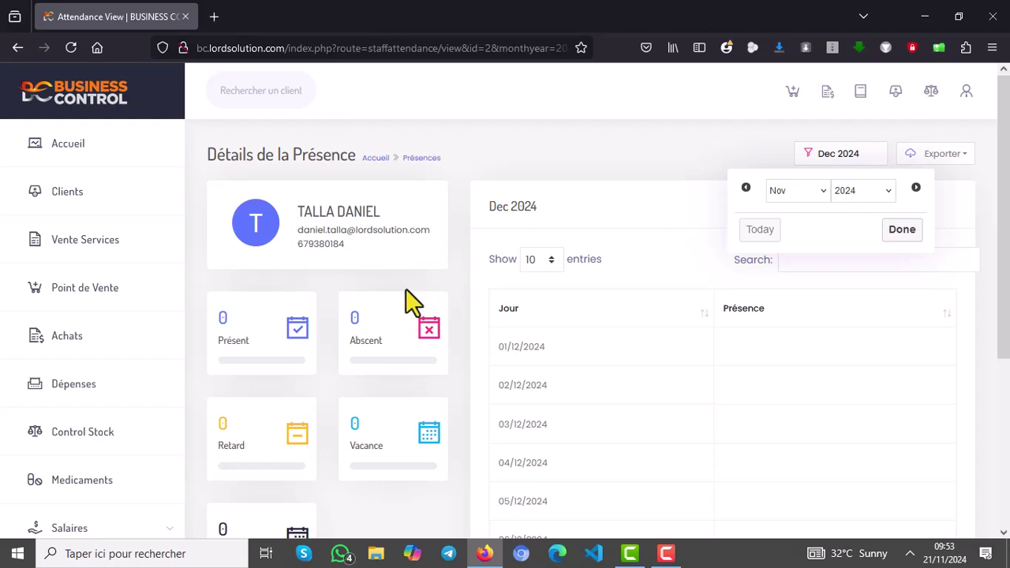
click(902, 231)
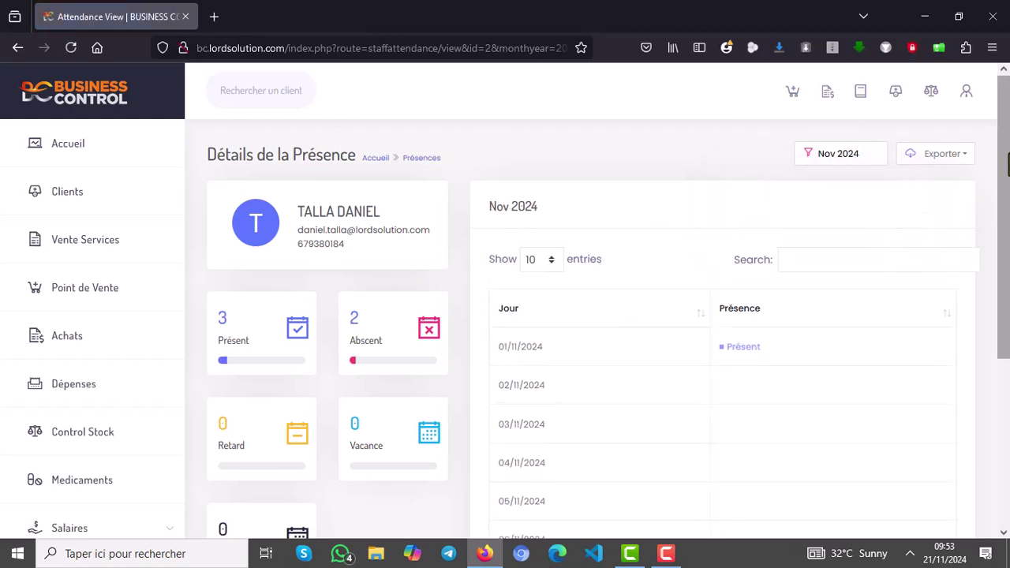
drag(1005, 157, 995, 199)
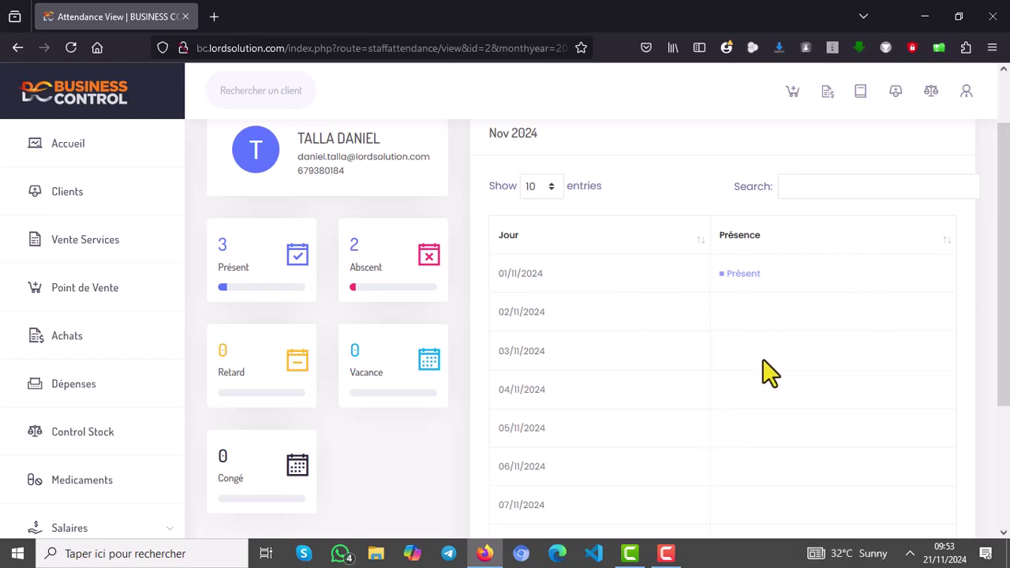
drag(1003, 235, 1006, 211)
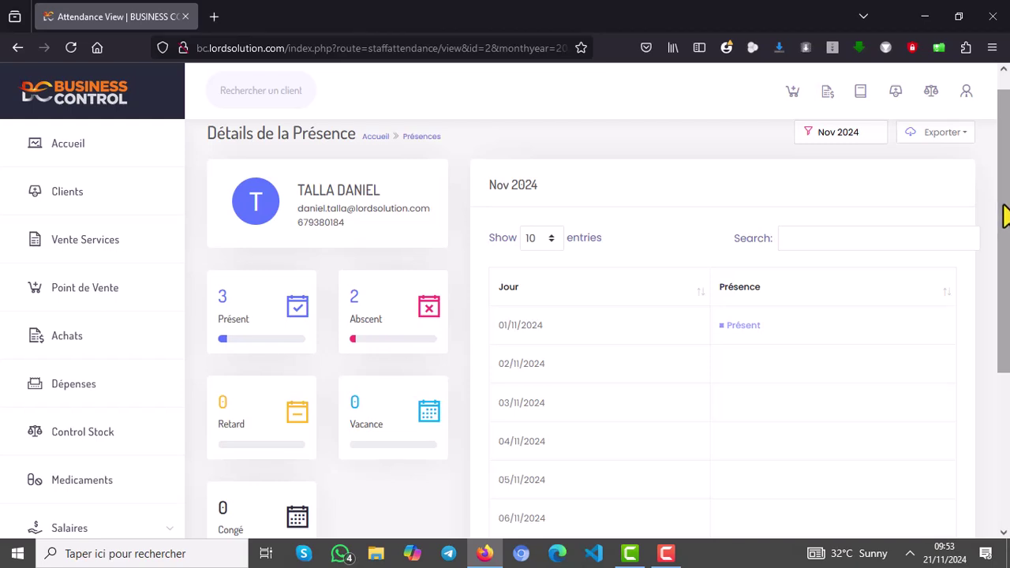
drag(1006, 214, 1007, 203)
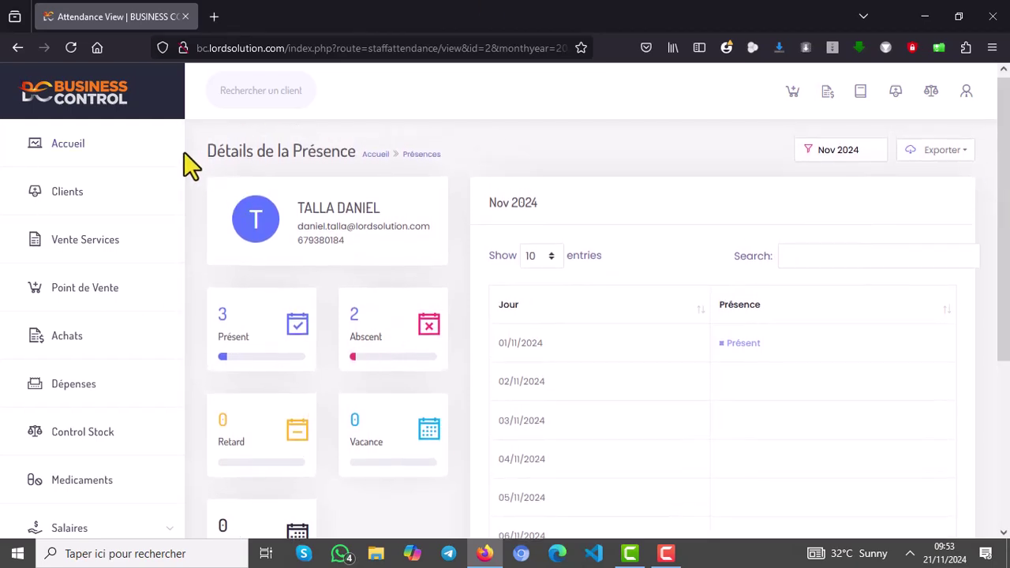
drag(178, 175, 174, 134)
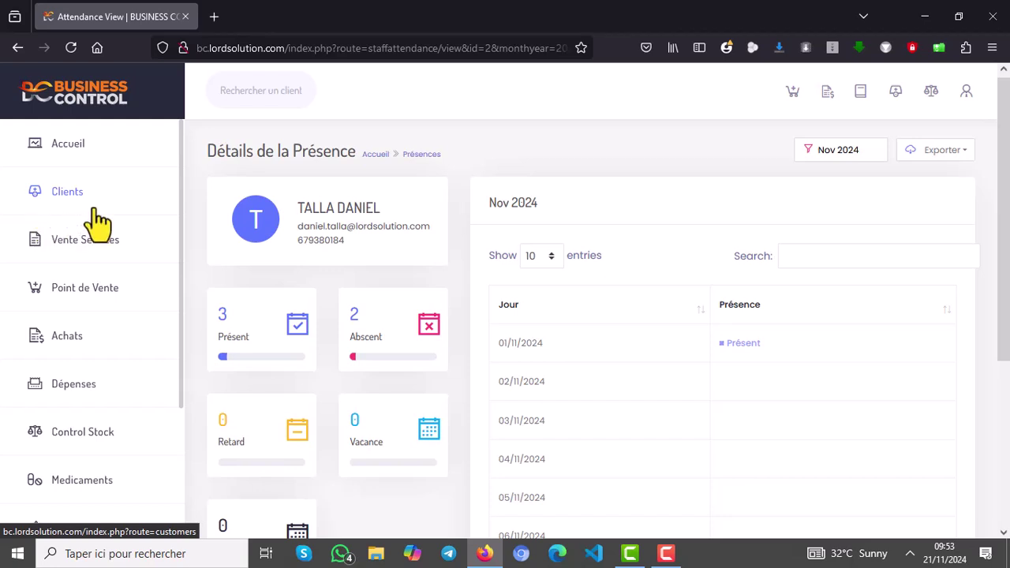
drag(179, 221, 180, 259)
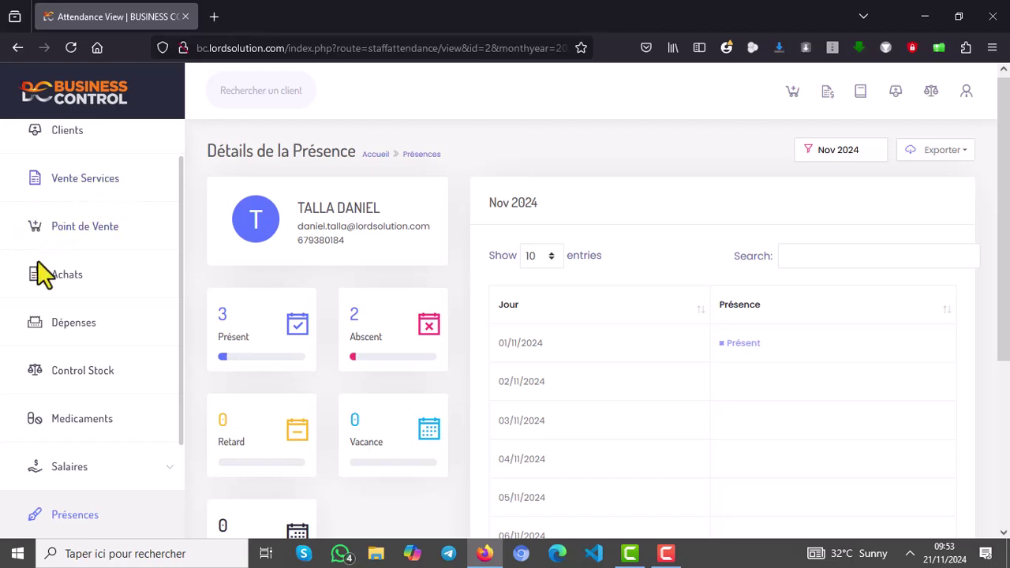
drag(174, 325, 166, 377)
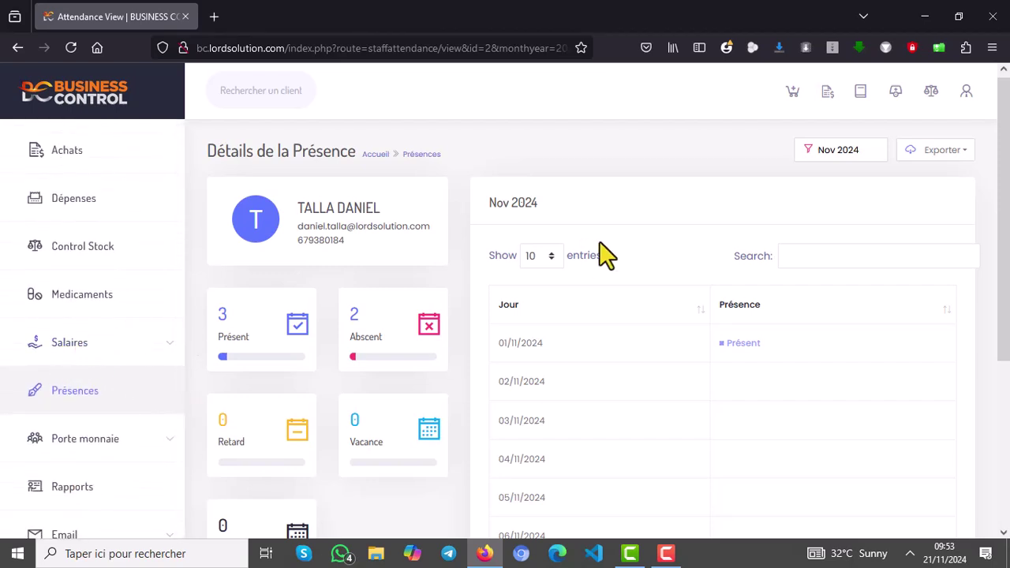
mouse_move(1001, 187)
mouse_down()
mouse_move(999, 349)
mouse_move(1000, 182)
mouse_up()
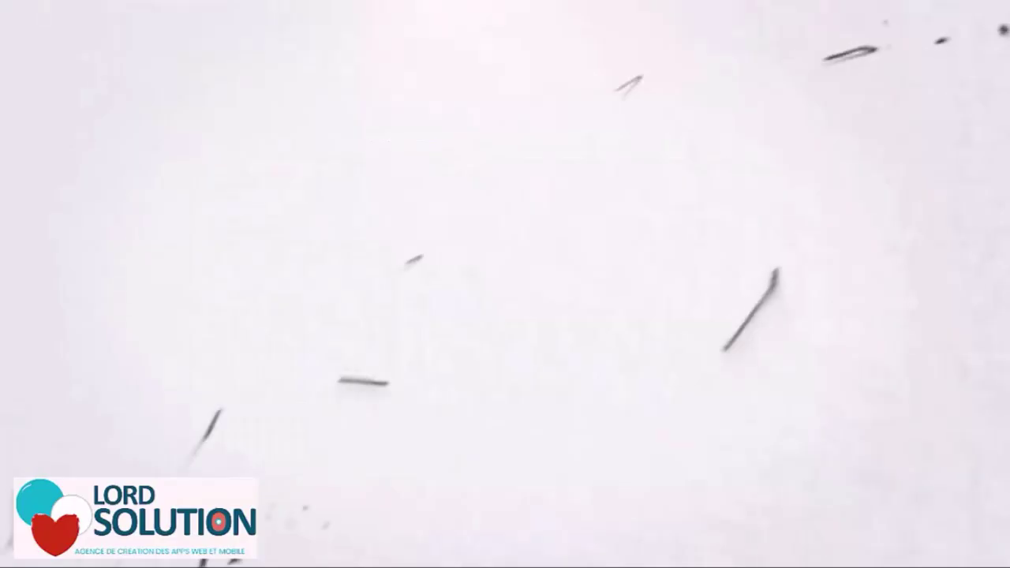